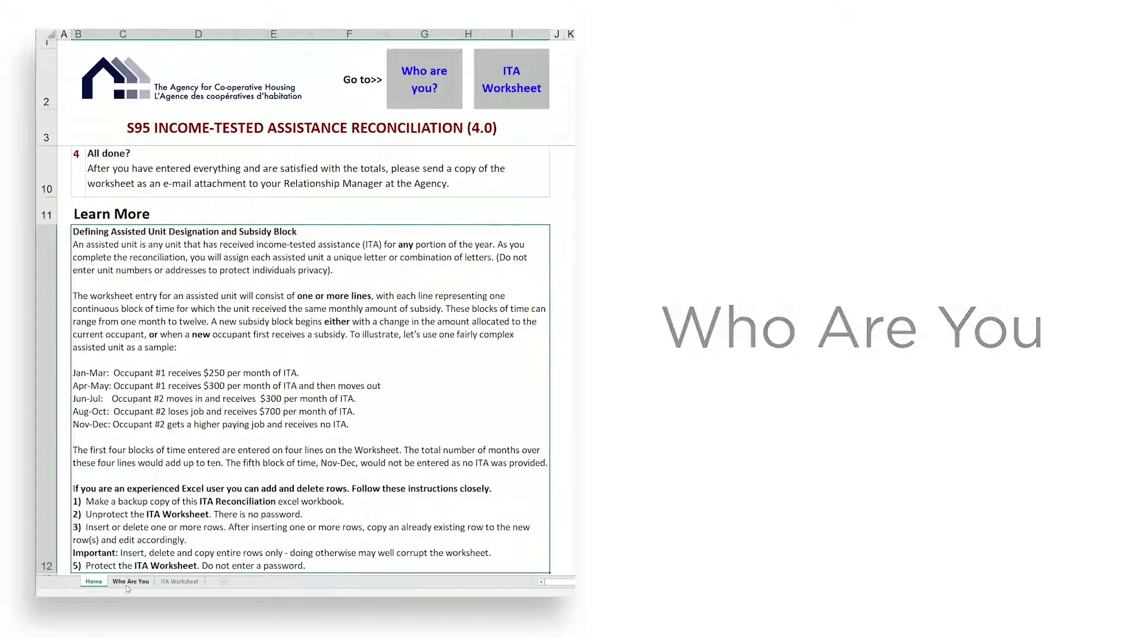
Step: On the Who Are You sheet, enter ABC CO-OP as the name of the co-operative
{"action": "left_click", "coordinate": [130, 582]}
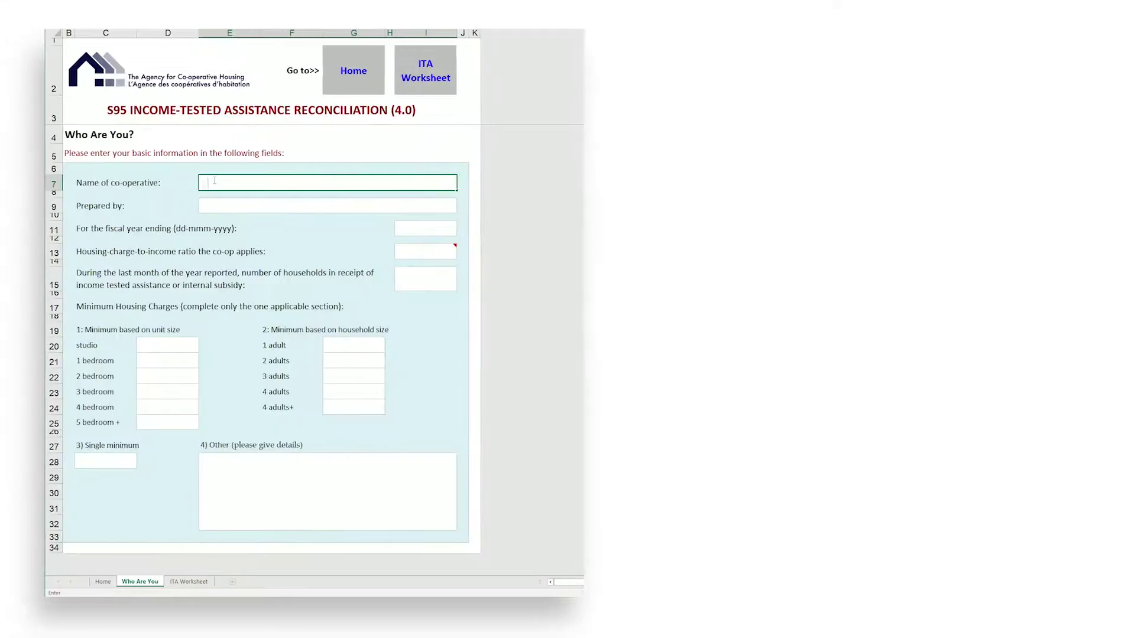
{"action": "left_click", "coordinate": [255, 182]}
{"action": "type", "text": "AB"}
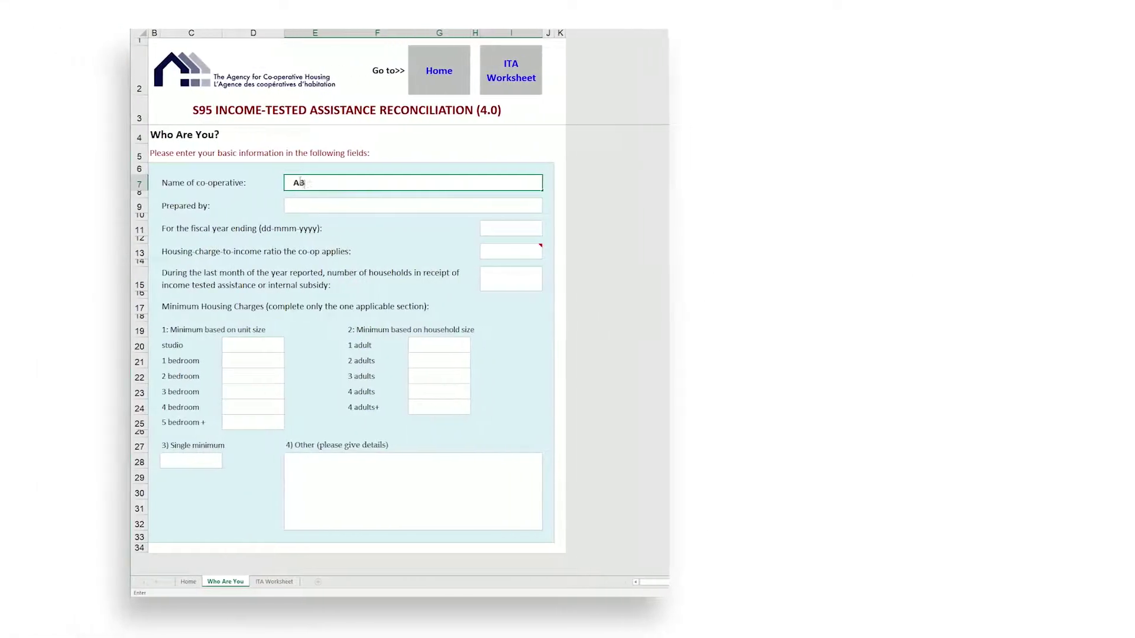
{"action": "type", "text": "C CO-O"}
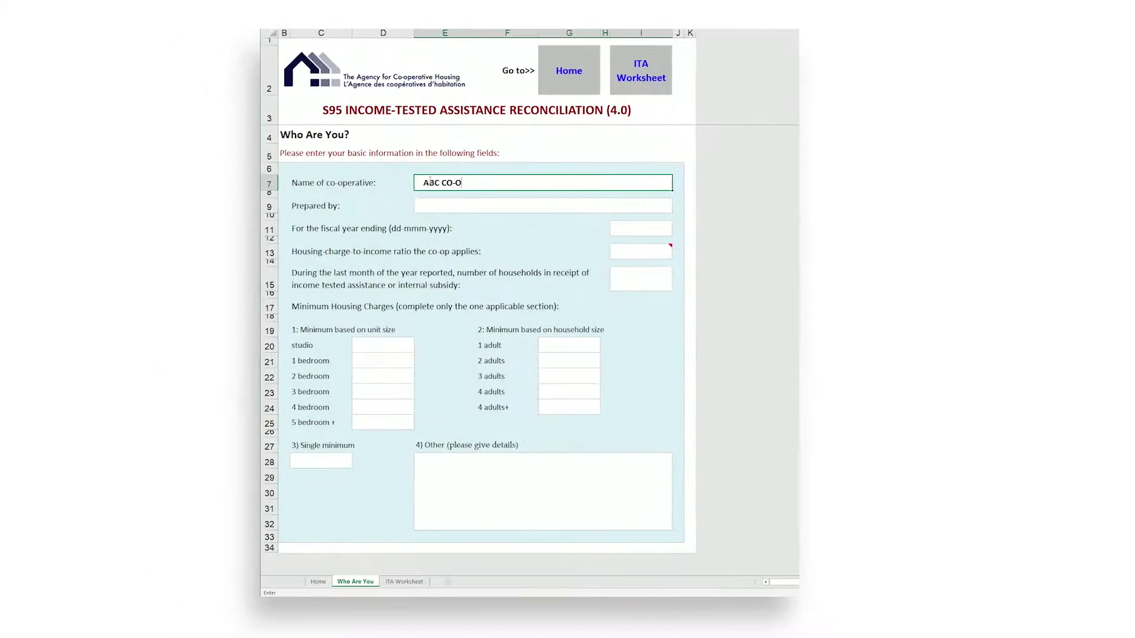
{"action": "type", "text": "P"}
{"action": "key", "text": "Return"}
Step: Fill in the preparer's full name and set the fiscal year ending to 30-Sep-2019
{"action": "type", "text": "JANE"}
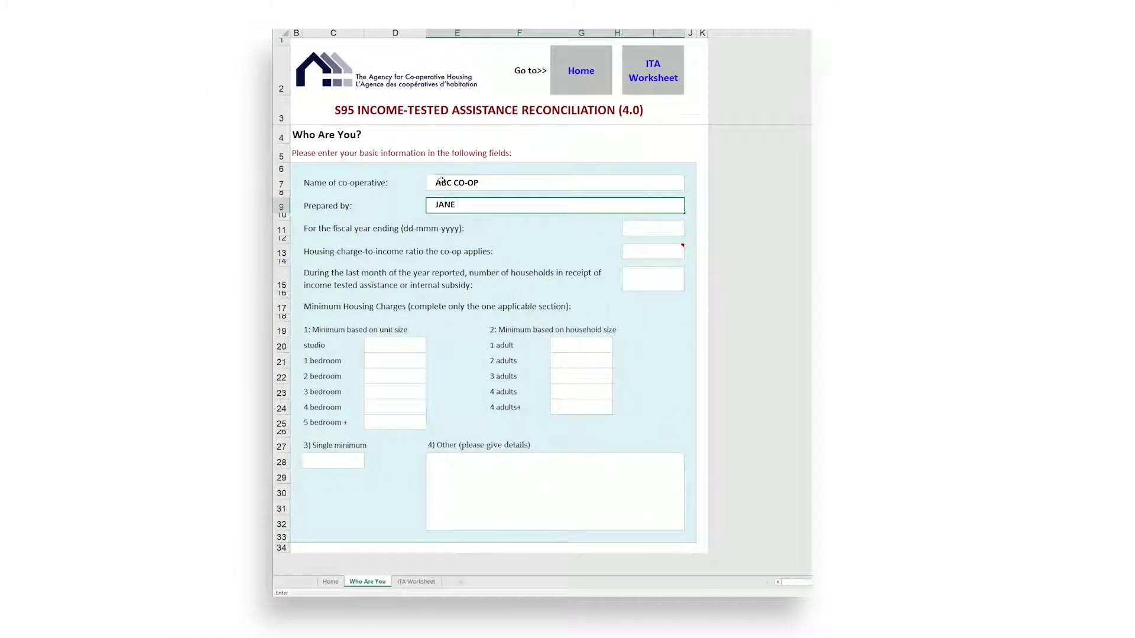
{"action": "type", "text": " DOE"}
{"action": "key", "text": "Return"}
{"action": "type", "text": "30-sept-2019"}
{"action": "key", "text": "Return"}
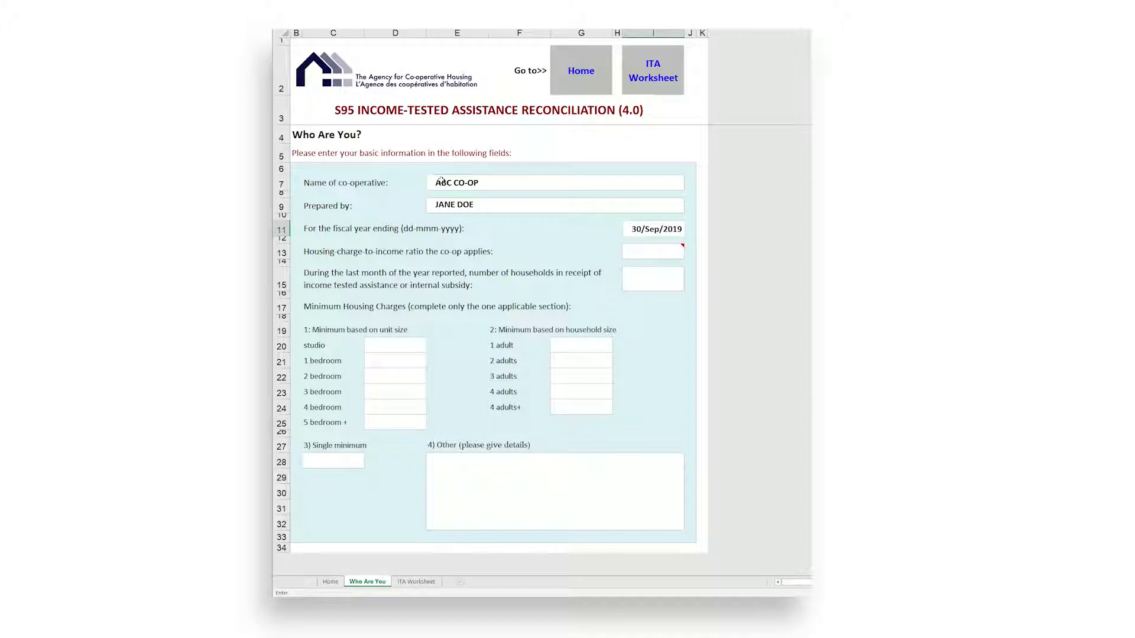
{"action": "key", "text": "Return"}
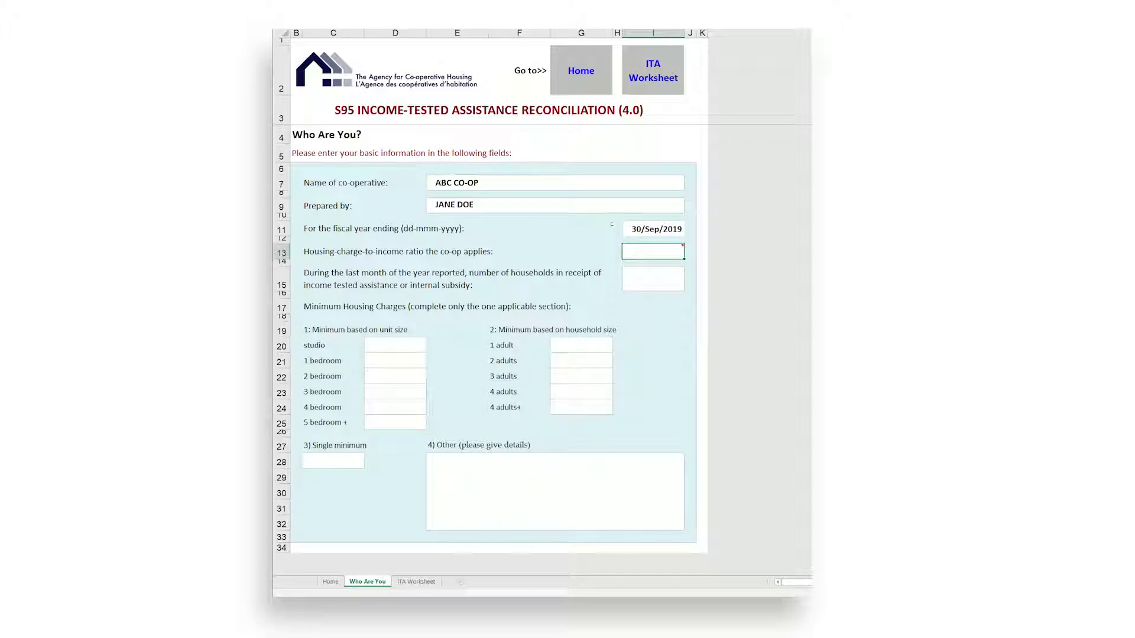
Step: Set the housing-charge-to-income ratio to 30% and the last month's number of households receiving assistance to 2
{"action": "mouse_move", "coordinate": [683, 245]}
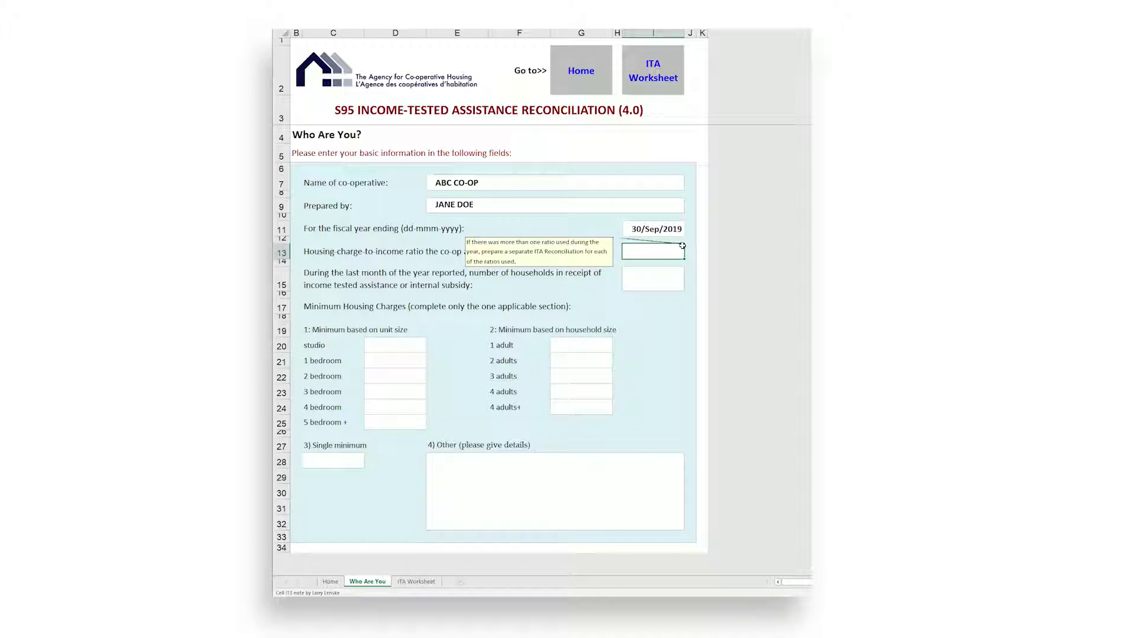
{"action": "double_click", "coordinate": [659, 247]}
{"action": "type", "text": "30%"}
{"action": "double_click", "coordinate": [649, 282]}
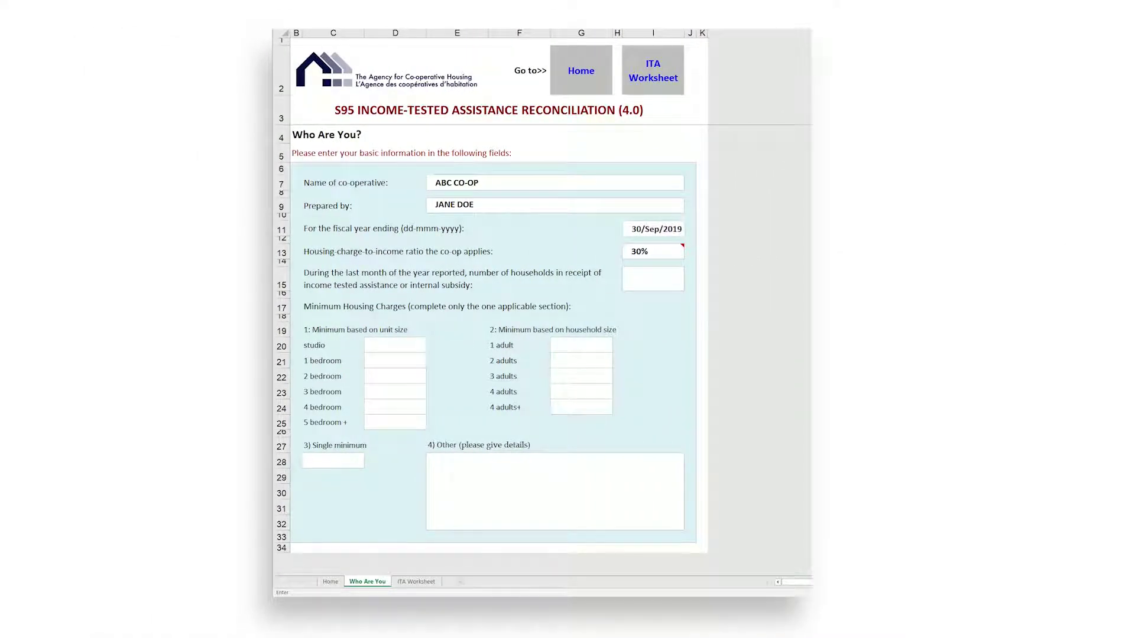
{"action": "left_click", "coordinate": [657, 283]}
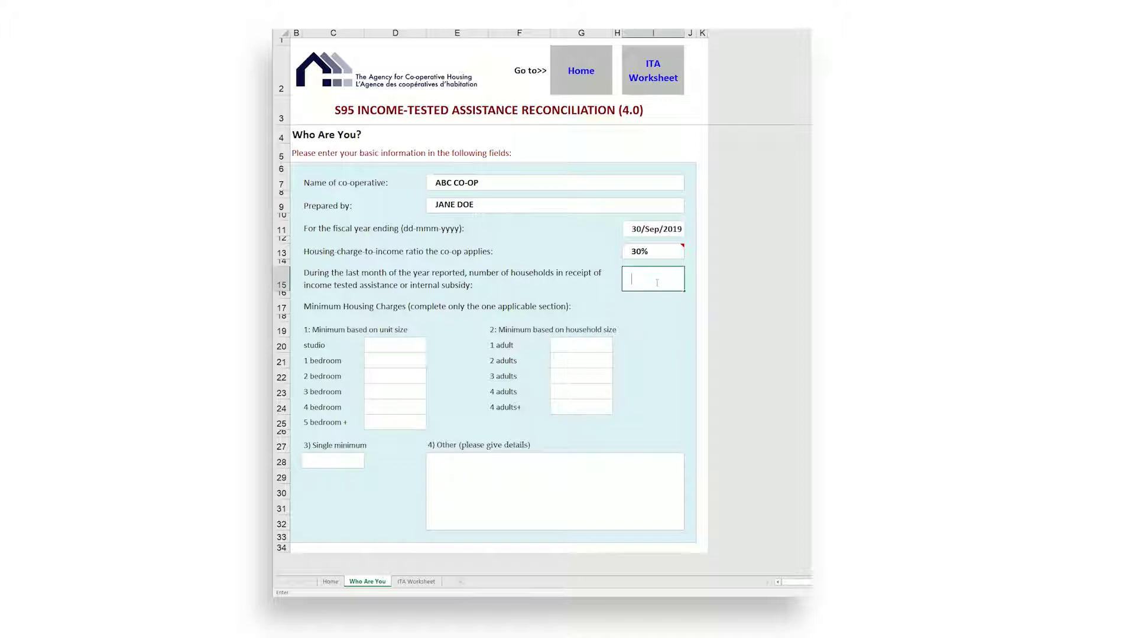
{"action": "type", "text": "2"}
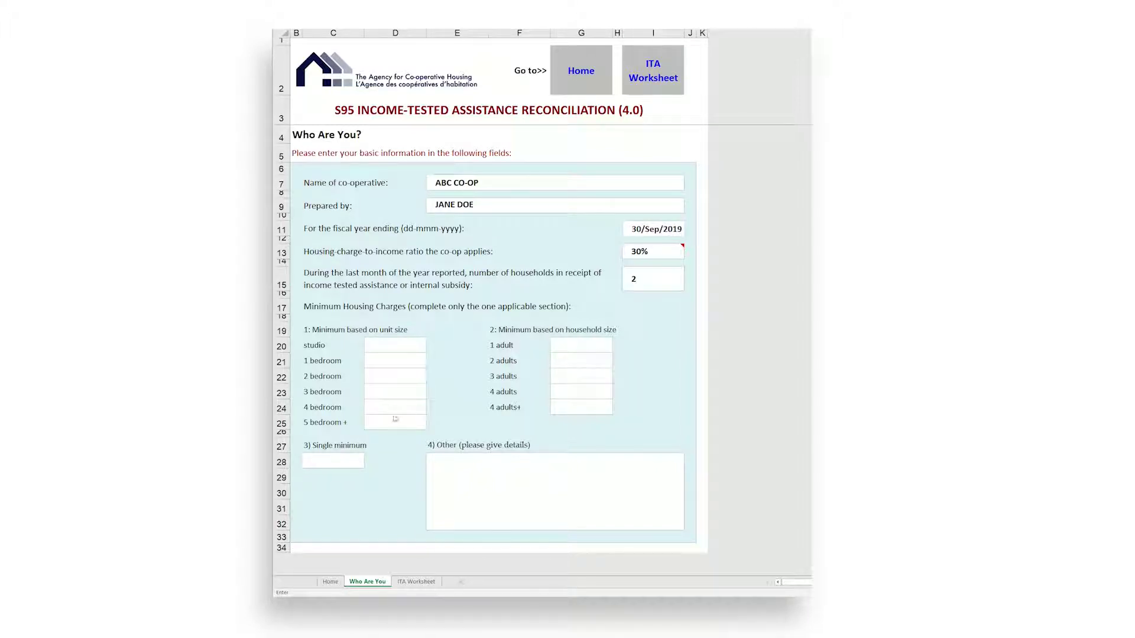
Step: Set the single minimum housing charge to 375
{"action": "left_click", "coordinate": [339, 460]}
{"action": "double_click", "coordinate": [340, 460]}
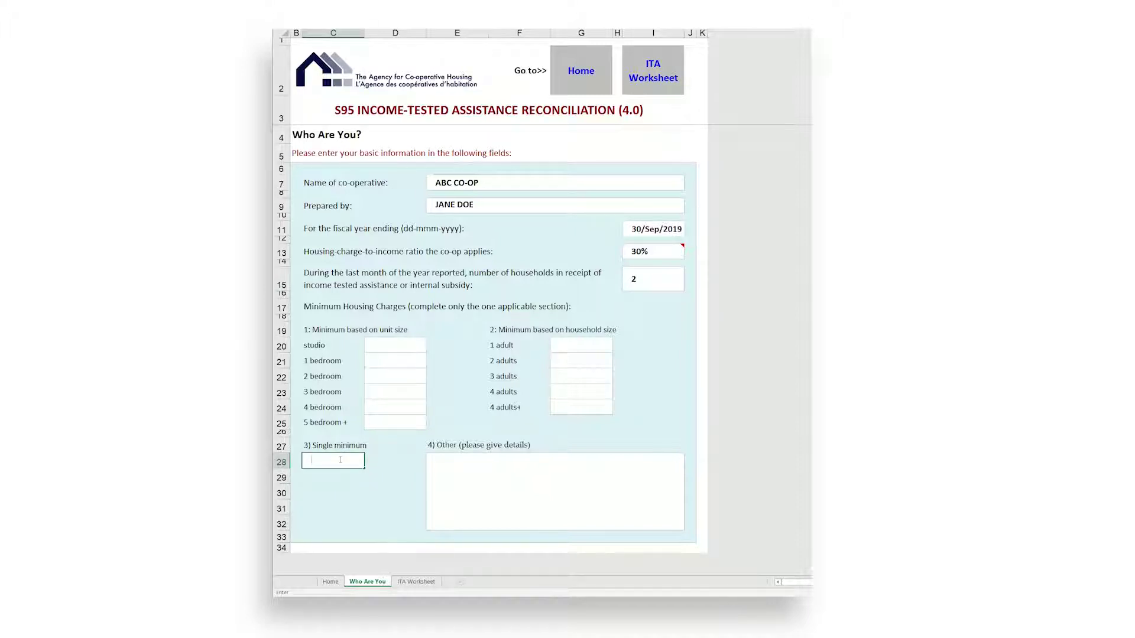
{"action": "type", "text": "375"}
{"action": "key", "text": "Return"}
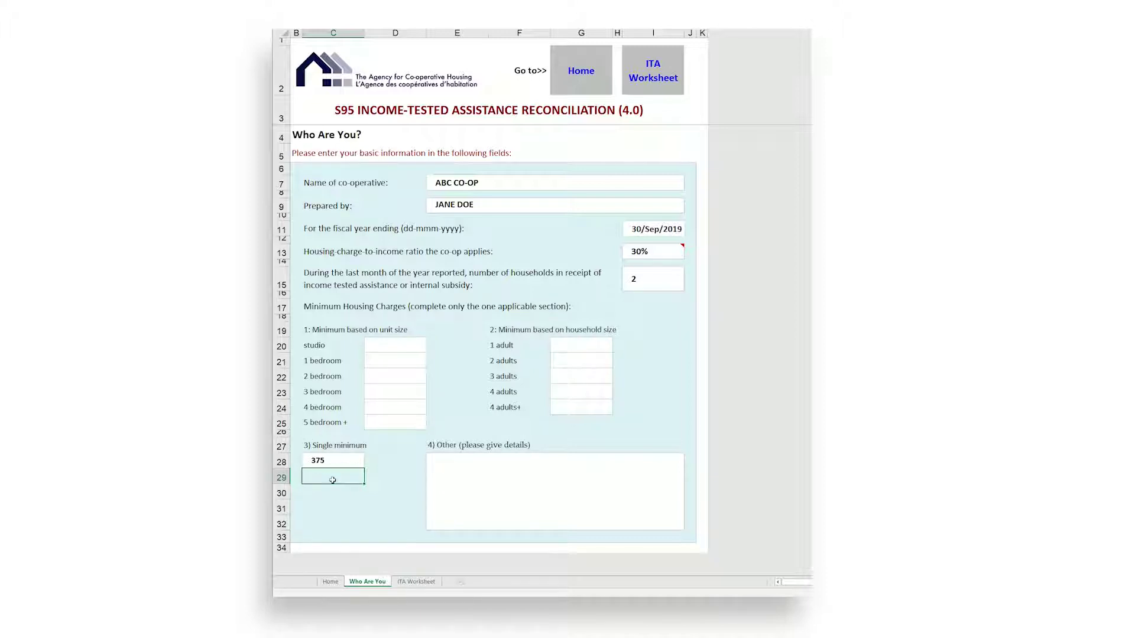
{"action": "left_click", "coordinate": [499, 482]}
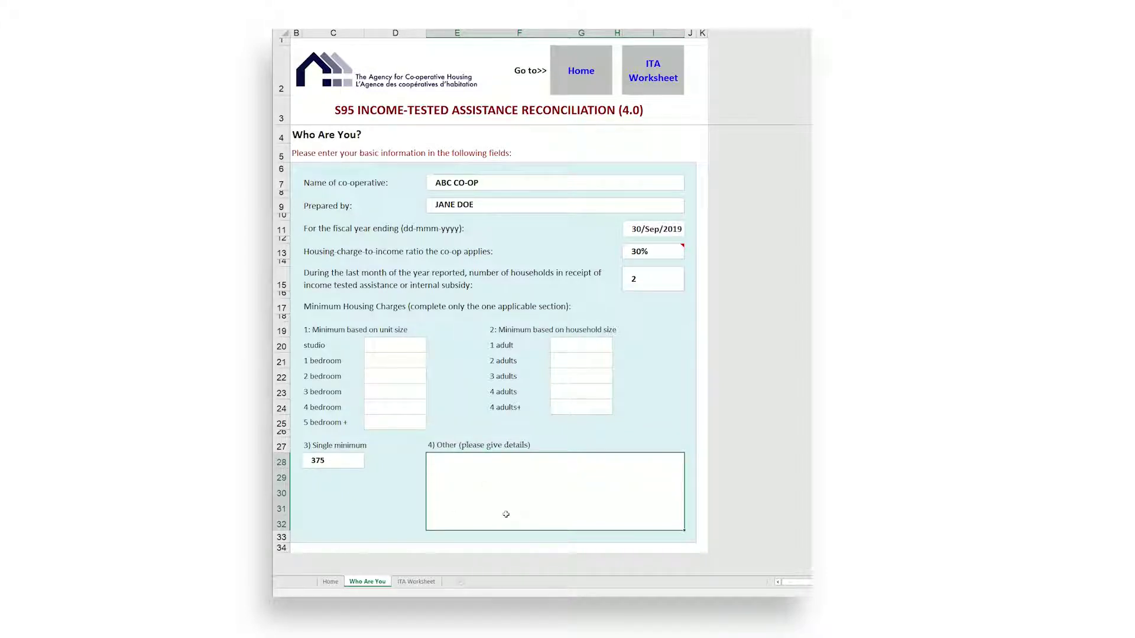
Step: On the ITA Worksheet, enter A as the assisted unit designation for lines 1 and 2
{"action": "left_click", "coordinate": [416, 582]}
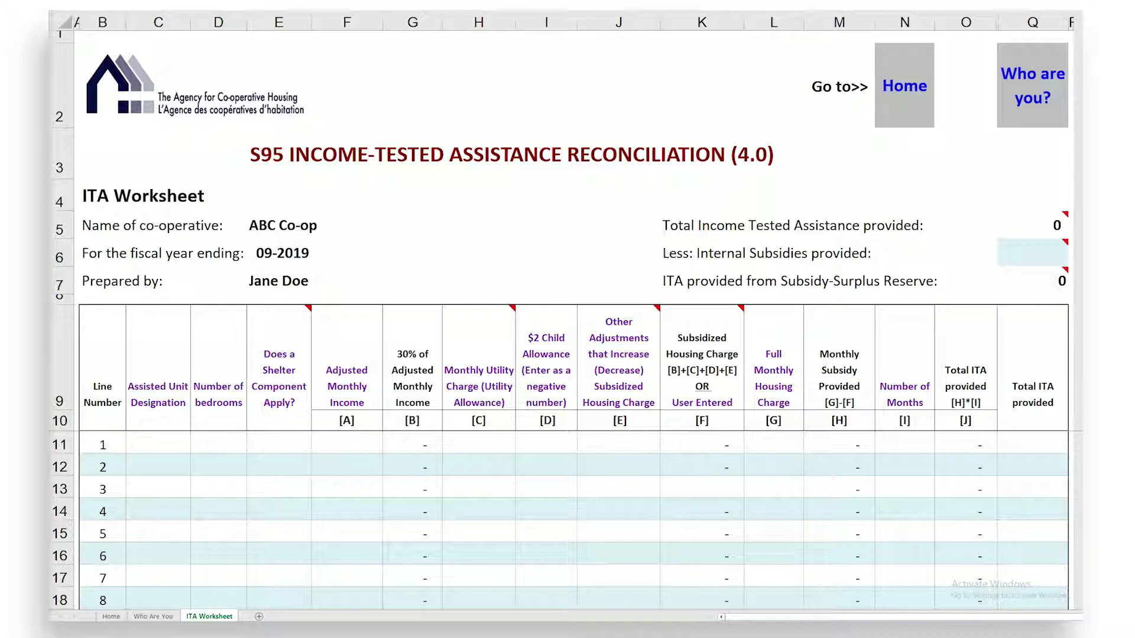
{"action": "left_click", "coordinate": [158, 443]}
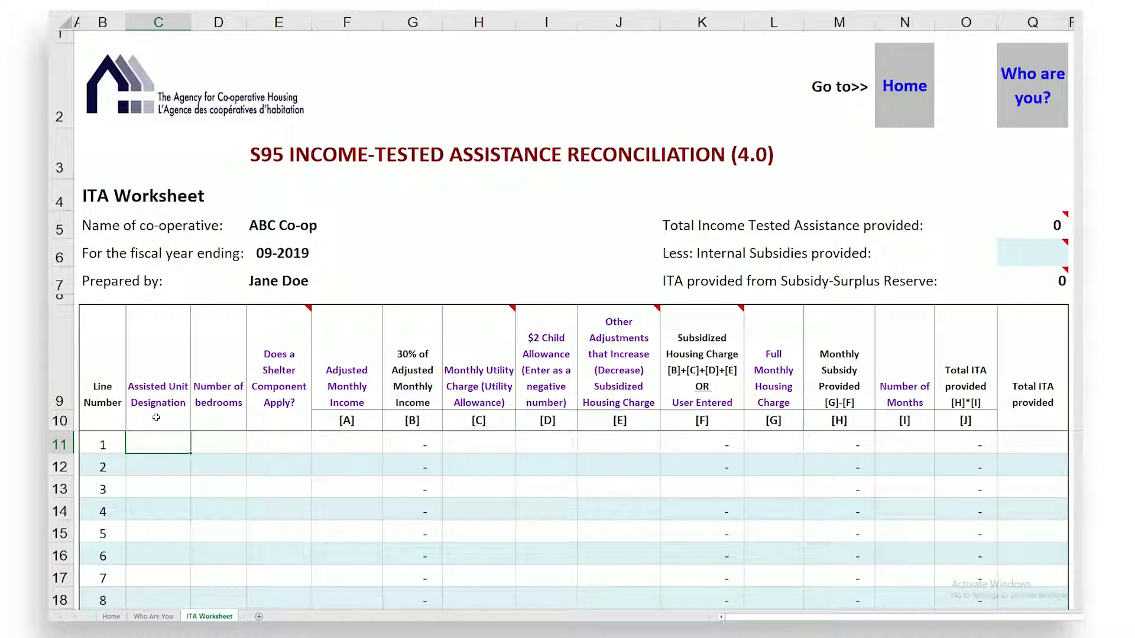
{"action": "scroll", "coordinate": [157, 435], "scroll_direction": "down", "scroll_amount": 3}
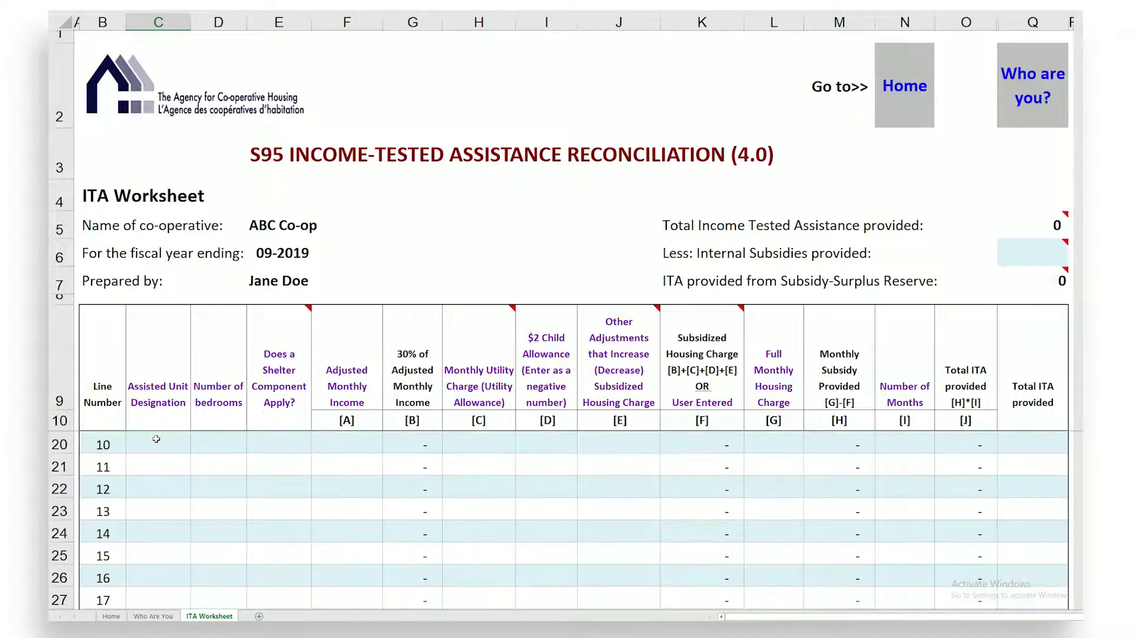
{"action": "scroll", "coordinate": [160, 460], "scroll_direction": "up", "scroll_amount": 3}
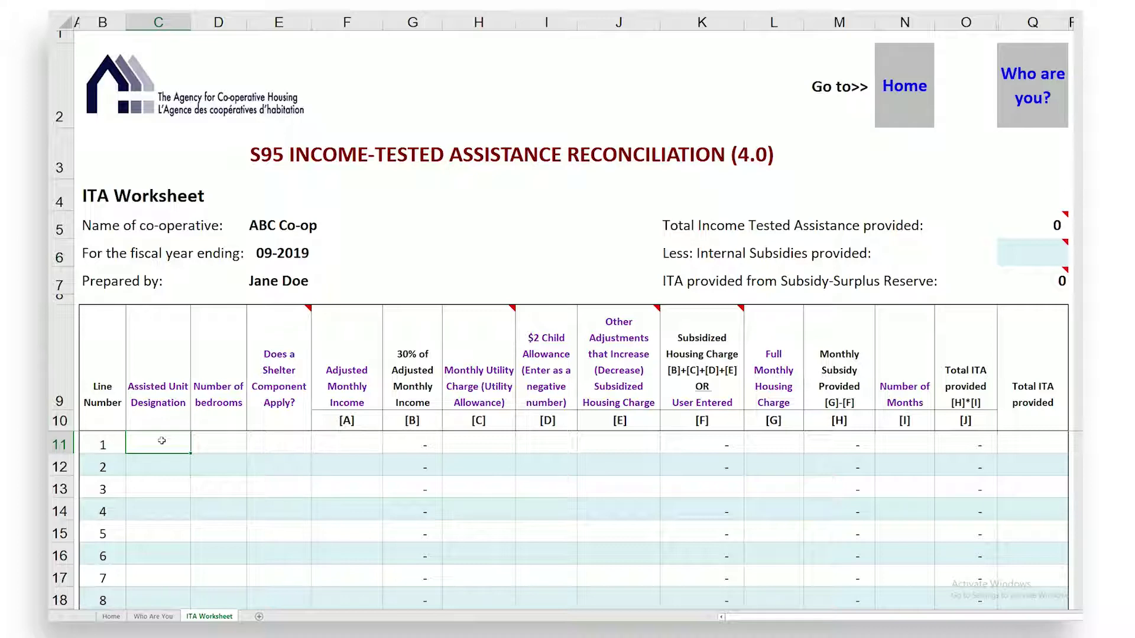
{"action": "type", "text": "A"}
{"action": "key", "text": "Return"}
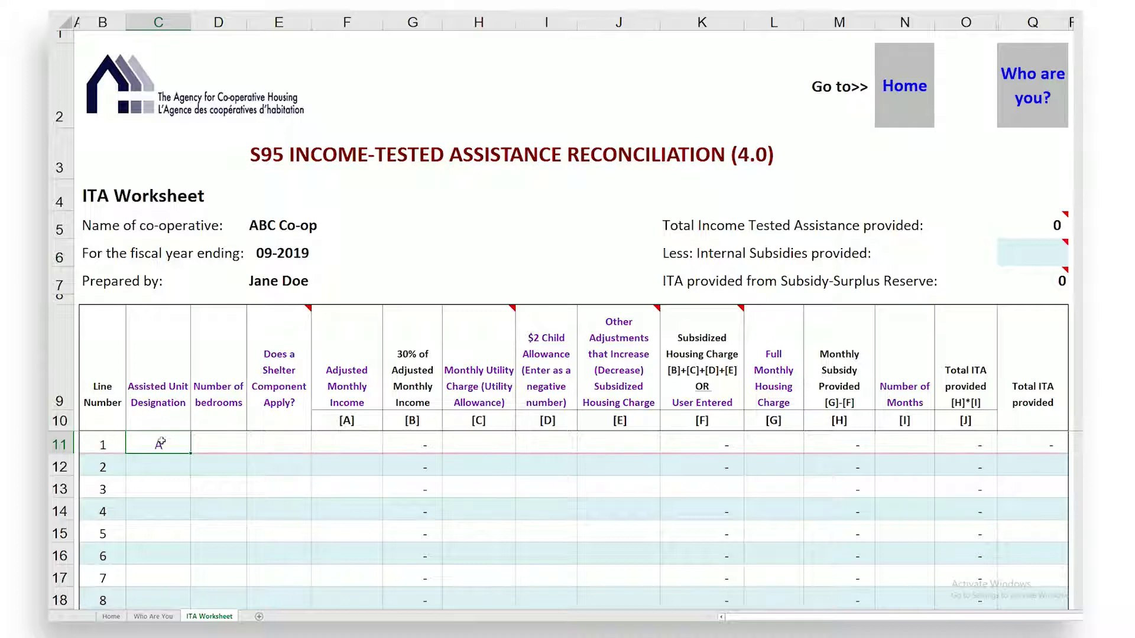
{"action": "left_click", "coordinate": [170, 468]}
{"action": "type", "text": "A"}
{"action": "key", "text": "Return"}
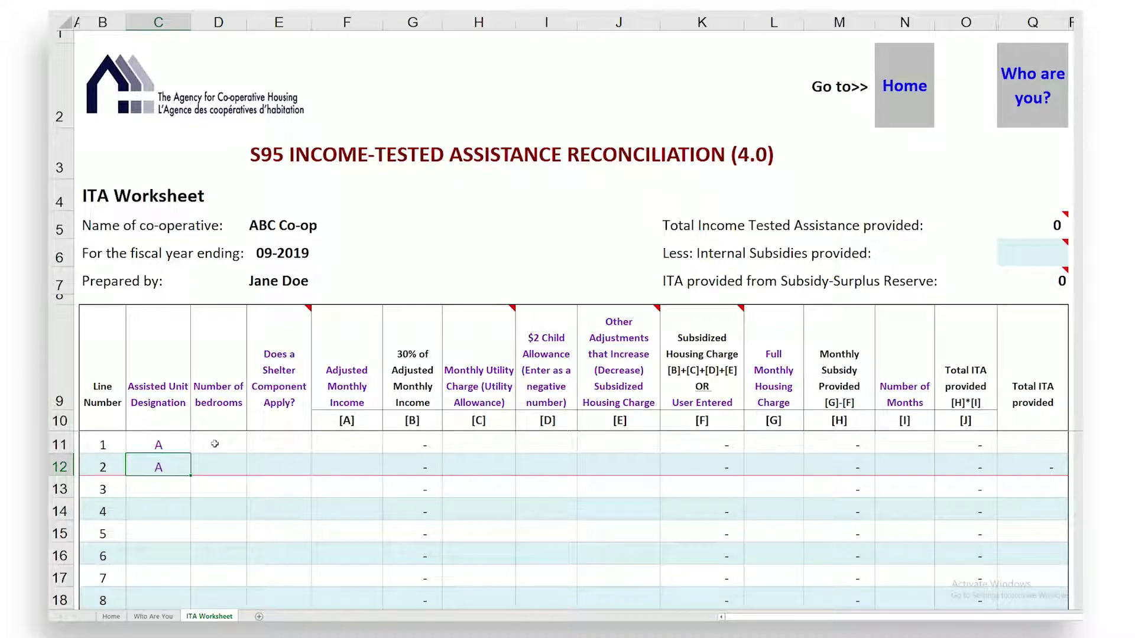
Step: Set the number of bedrooms to 3 for both unit A lines
{"action": "left_click", "coordinate": [217, 445]}
{"action": "type", "text": "3"}
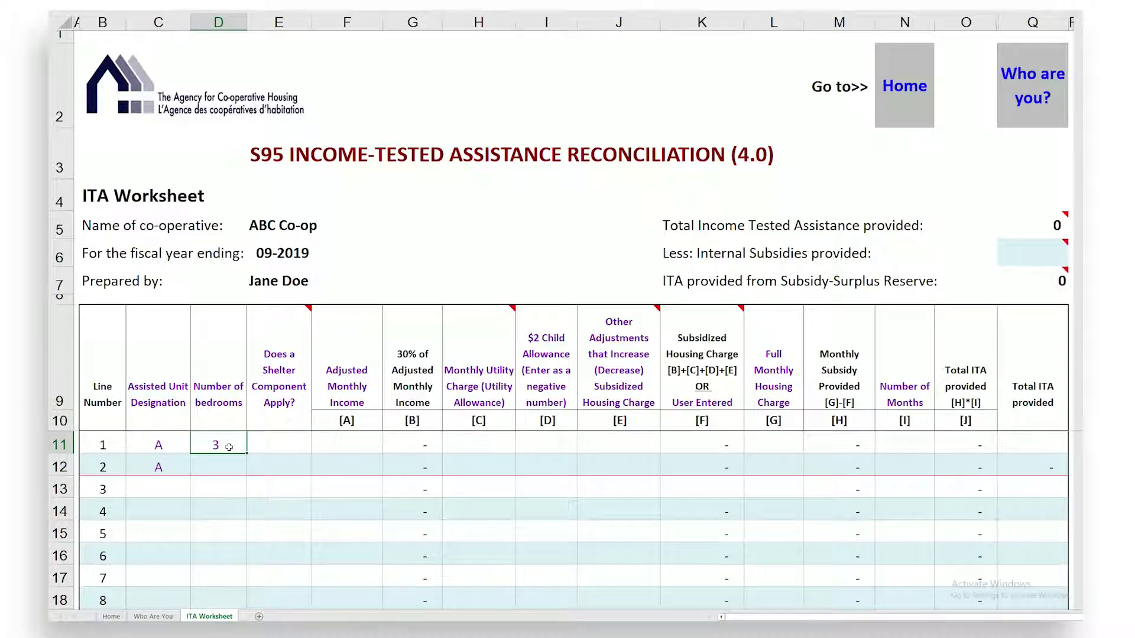
{"action": "left_click", "coordinate": [226, 466]}
{"action": "type", "text": "3"}
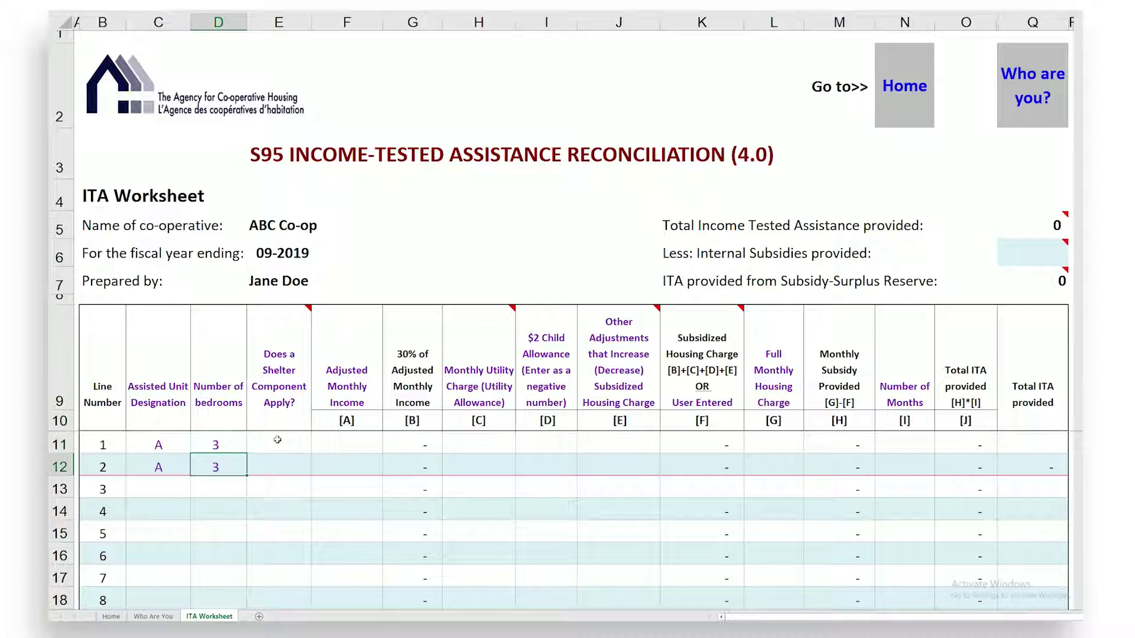
Step: Answer No to whether a shelter component applies for lines 1 and 2
{"action": "left_click", "coordinate": [295, 445]}
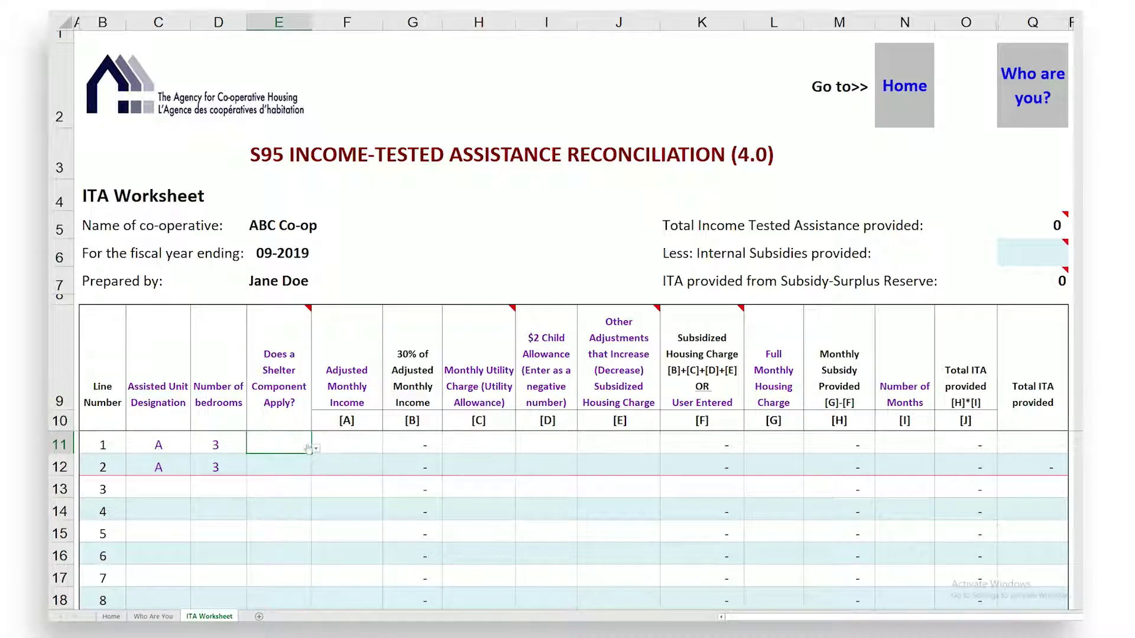
{"action": "left_click", "coordinate": [316, 449]}
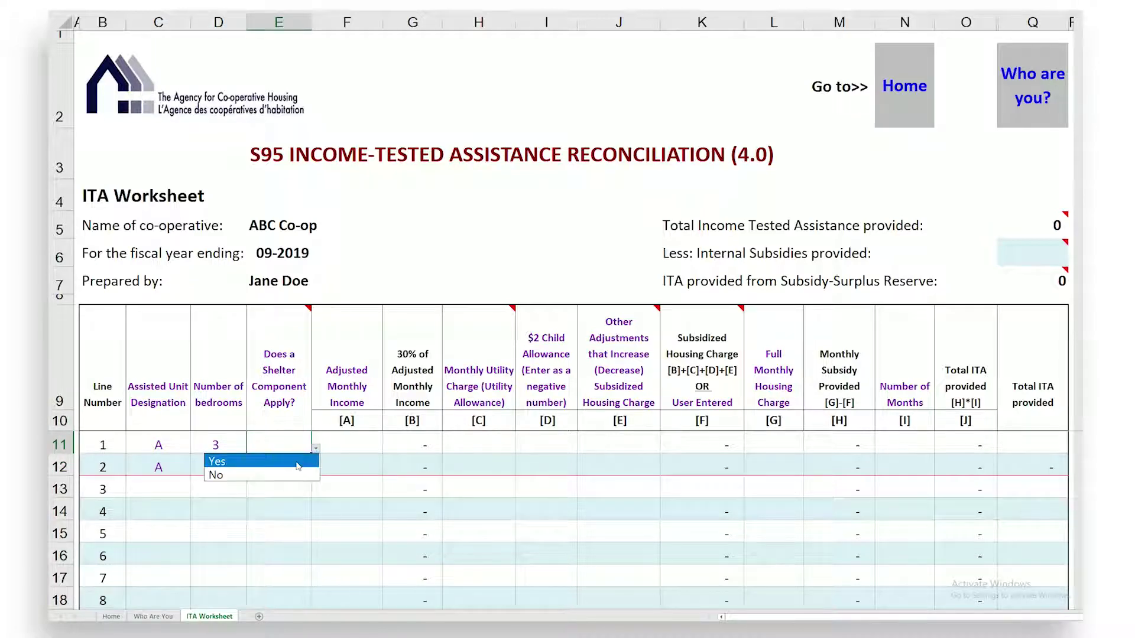
{"action": "left_click", "coordinate": [316, 449]}
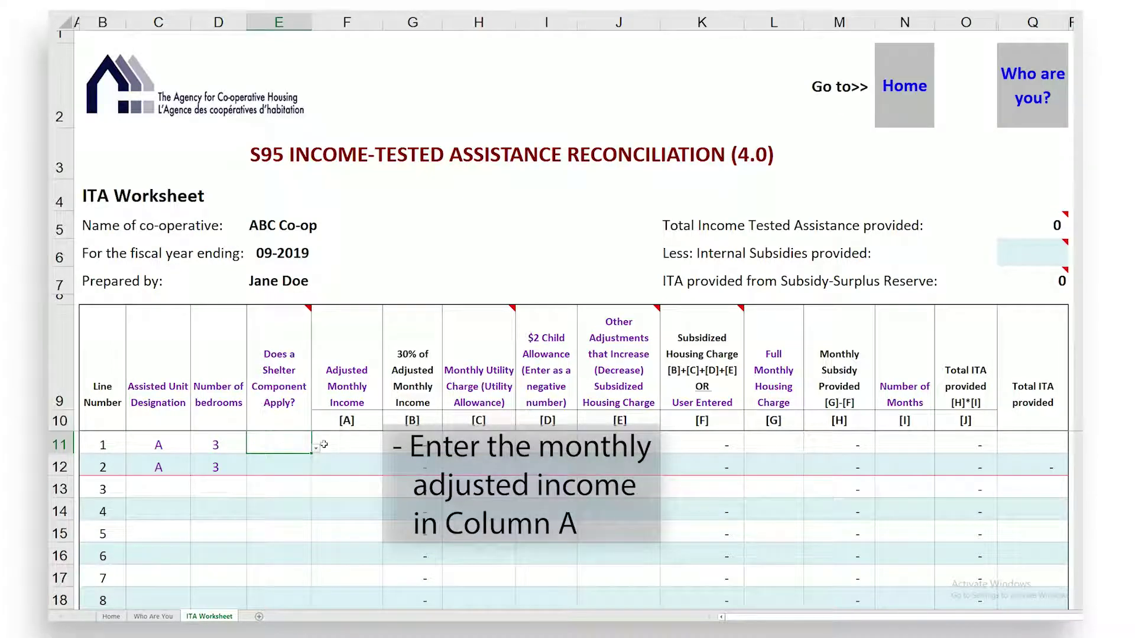
{"action": "left_click", "coordinate": [286, 471]}
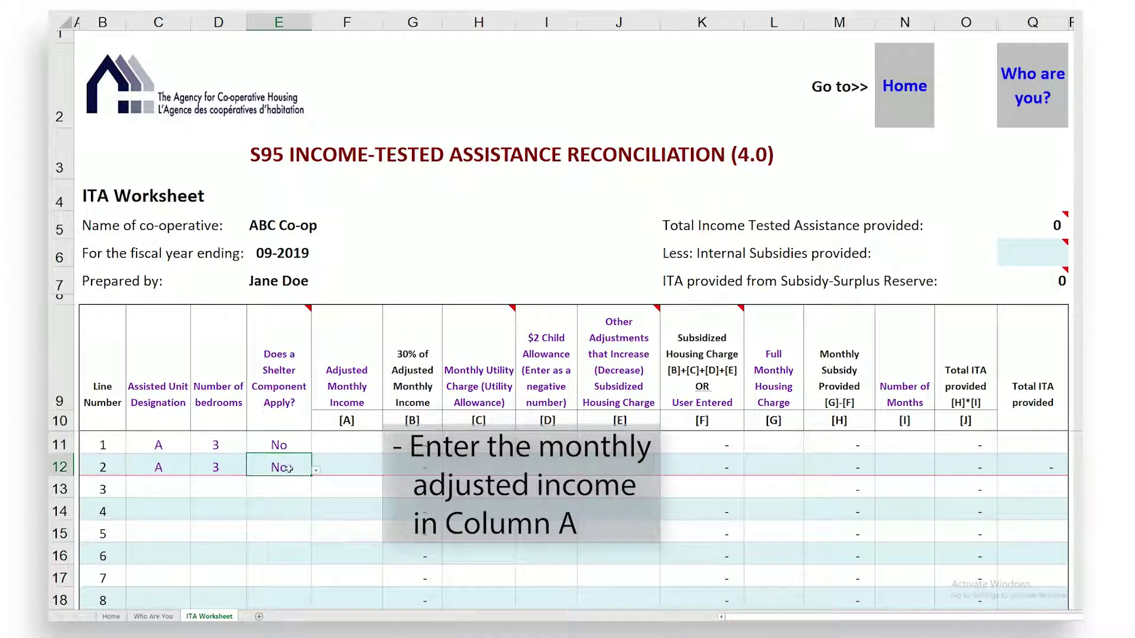
Step: Enter adjusted monthly incomes of 2000 for line 1 and 2200 for line 2
{"action": "left_click", "coordinate": [350, 444]}
{"action": "type", "text": "2000"}
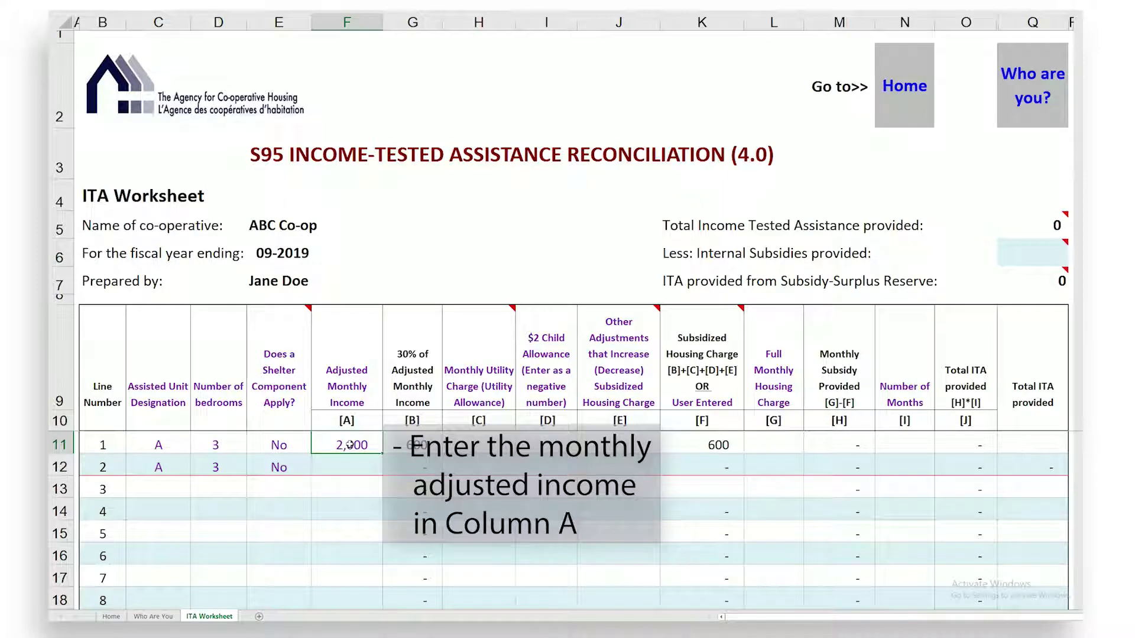
{"action": "left_click", "coordinate": [349, 469]}
{"action": "type", "text": "2200"}
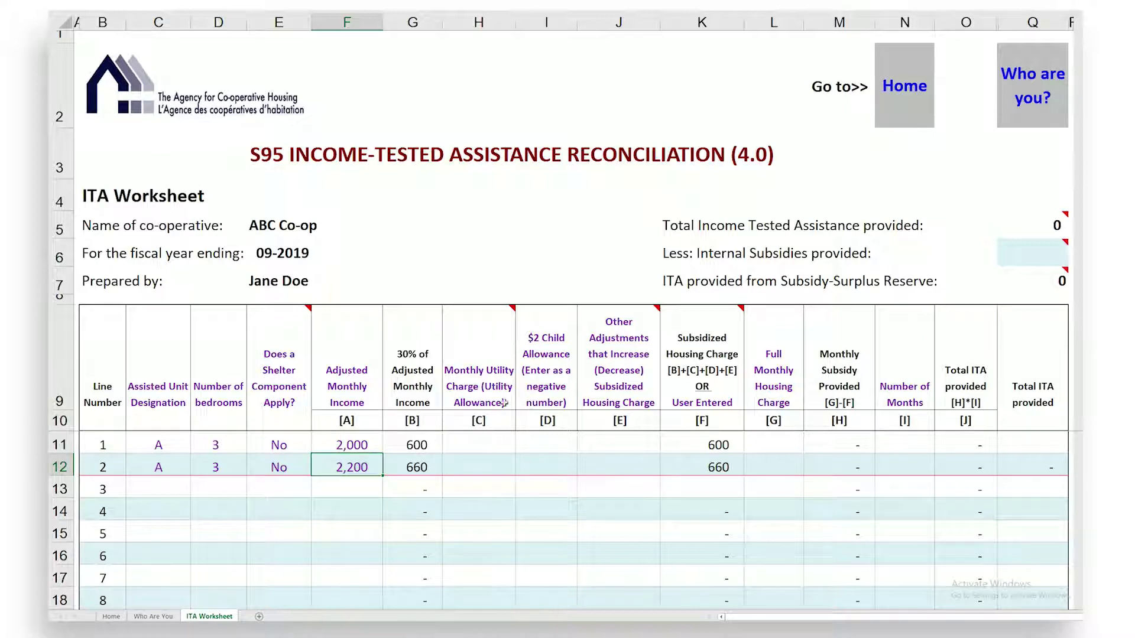
Step: Enter a monthly utility charge of 100 for both lines 1 and 2
{"action": "mouse_move", "coordinate": [516, 305]}
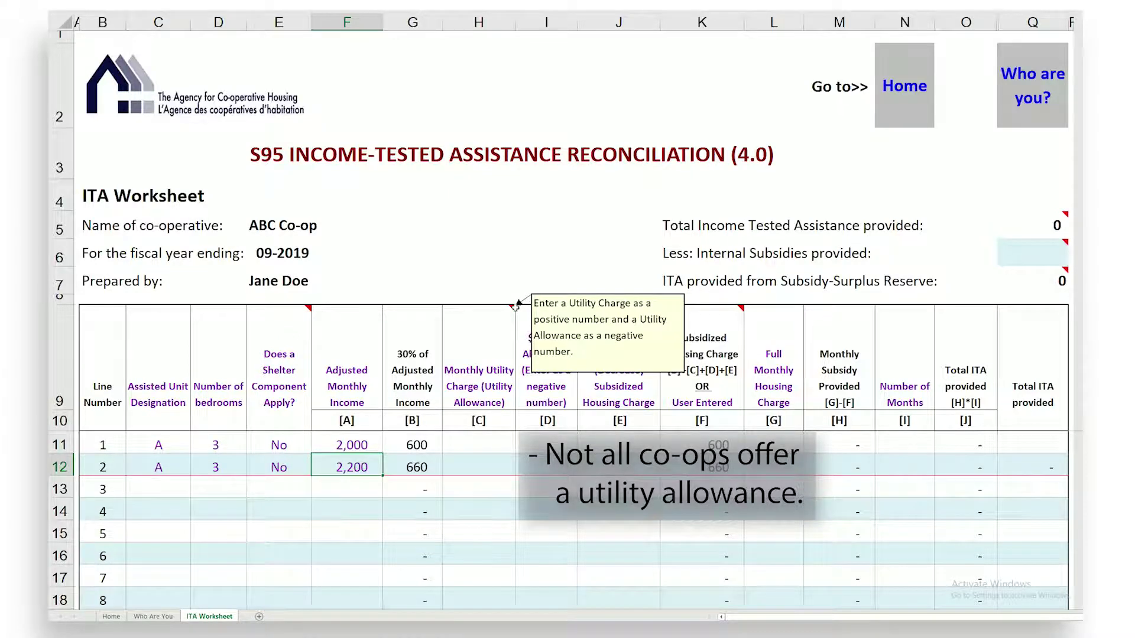
{"action": "left_click", "coordinate": [483, 446]}
{"action": "type", "text": "100"}
{"action": "key", "text": "Return"}
{"action": "left_click", "coordinate": [488, 470]}
{"action": "type", "text": "100"}
{"action": "key", "text": "Return"}
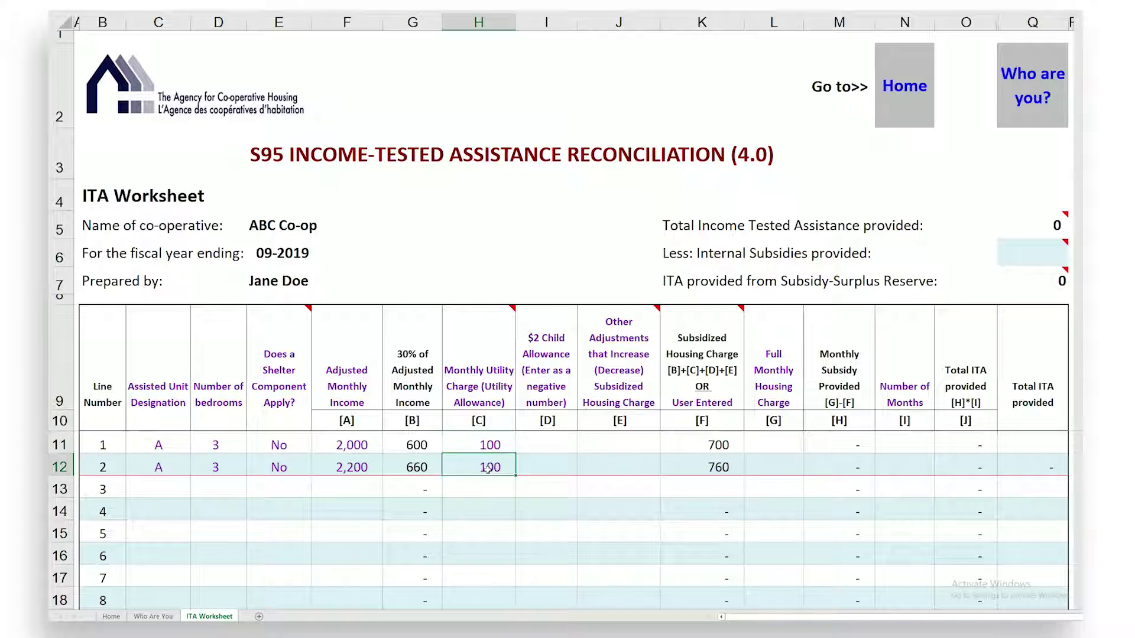
Step: Enter a child allowance of -2 for both lines 1 and 2
{"action": "left_click", "coordinate": [563, 446]}
{"action": "type", "text": "-2"}
{"action": "key", "text": "Return"}
{"action": "left_click", "coordinate": [564, 470]}
{"action": "type", "text": "-2"}
{"action": "key", "text": "Return"}
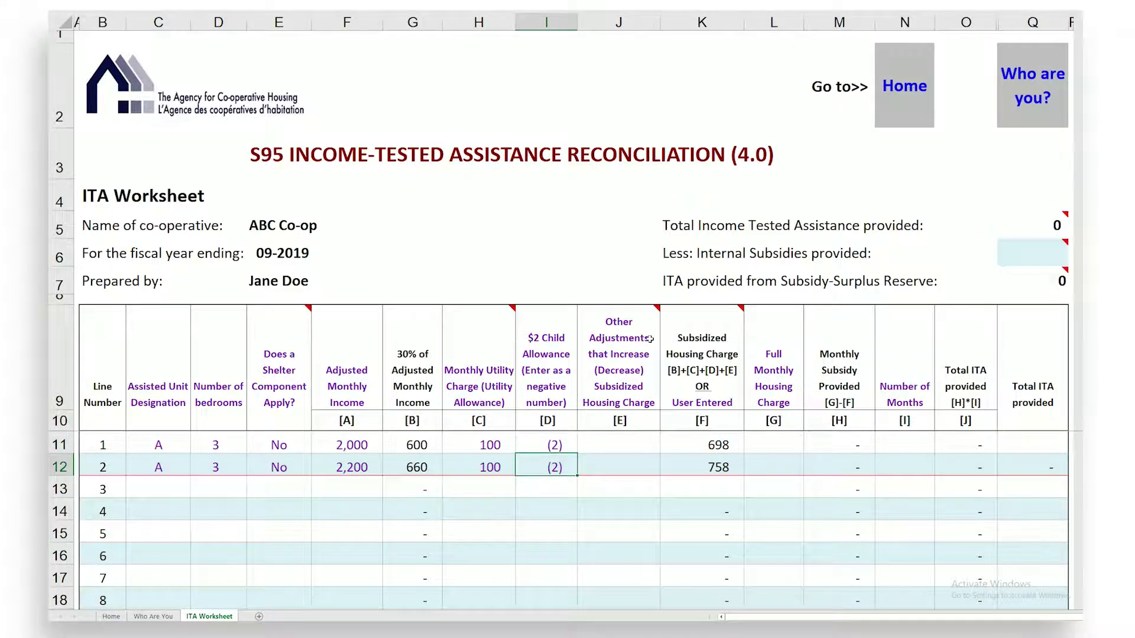
Step: Enter 125 as the other adjustments to the subsidized housing charge for lines 1 and 2
{"action": "mouse_move", "coordinate": [659, 318]}
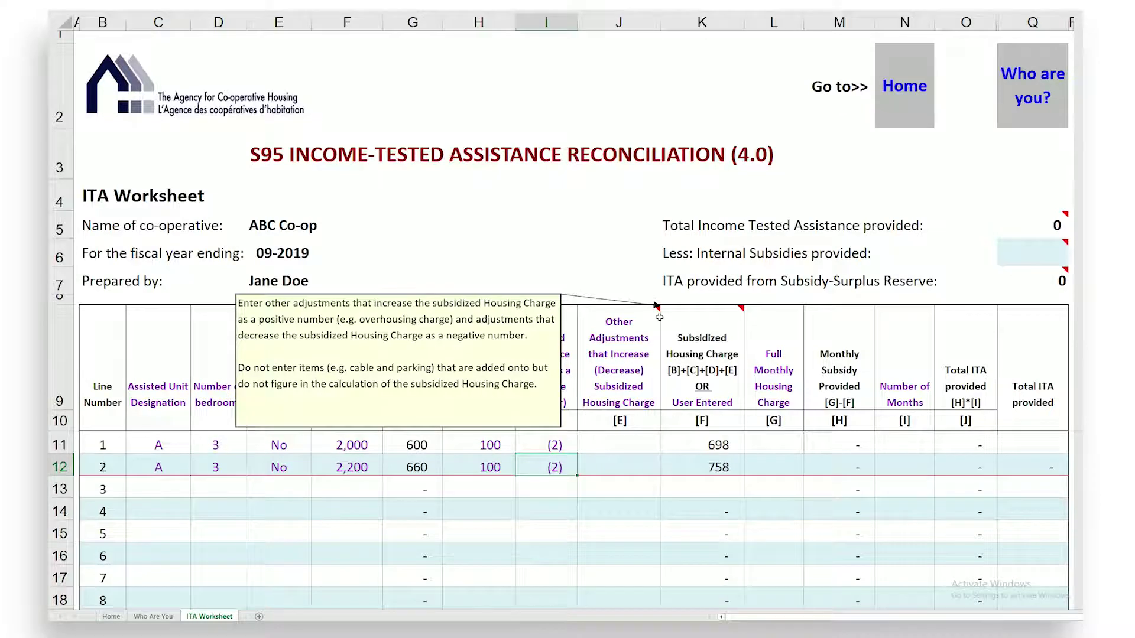
{"action": "left_click", "coordinate": [639, 445]}
{"action": "type", "text": "125"}
{"action": "key", "text": "Return"}
{"action": "key", "text": "ctrl+d"}
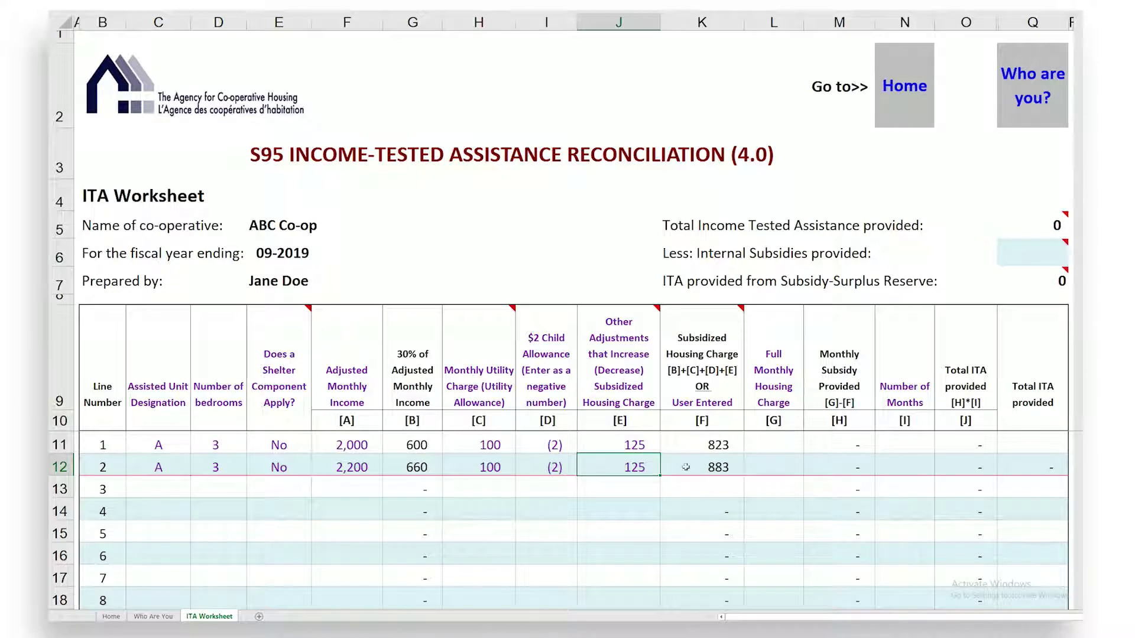
Step: Set the full monthly housing charge to 1,350 for lines 1 and 2
{"action": "mouse_move", "coordinate": [729, 322]}
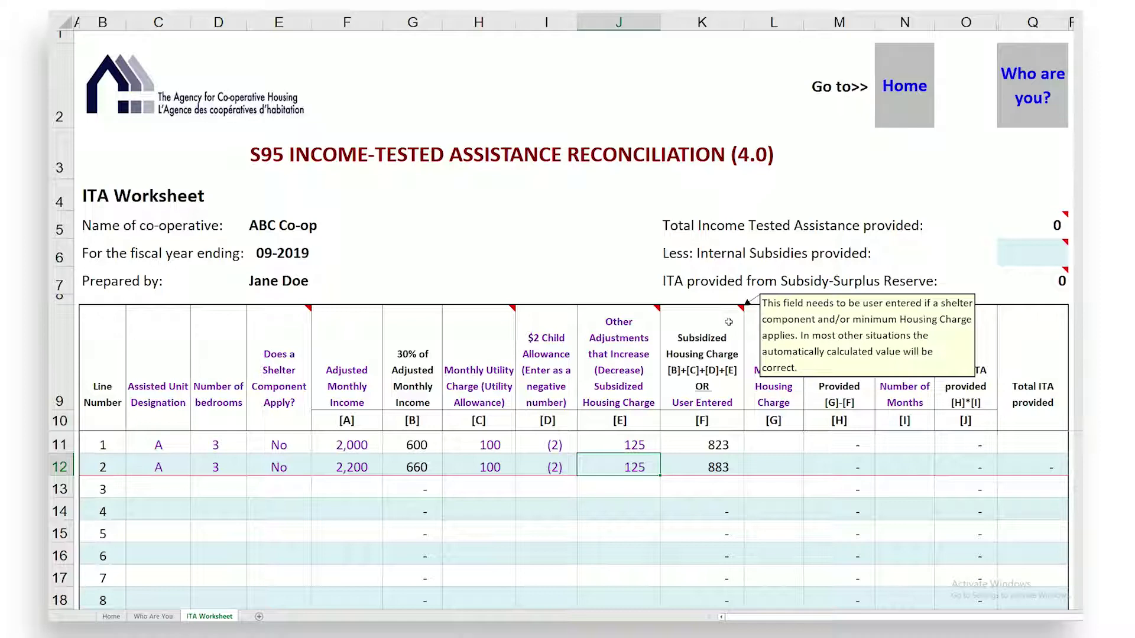
{"action": "left_click", "coordinate": [778, 443]}
{"action": "type", "text": "1,350"}
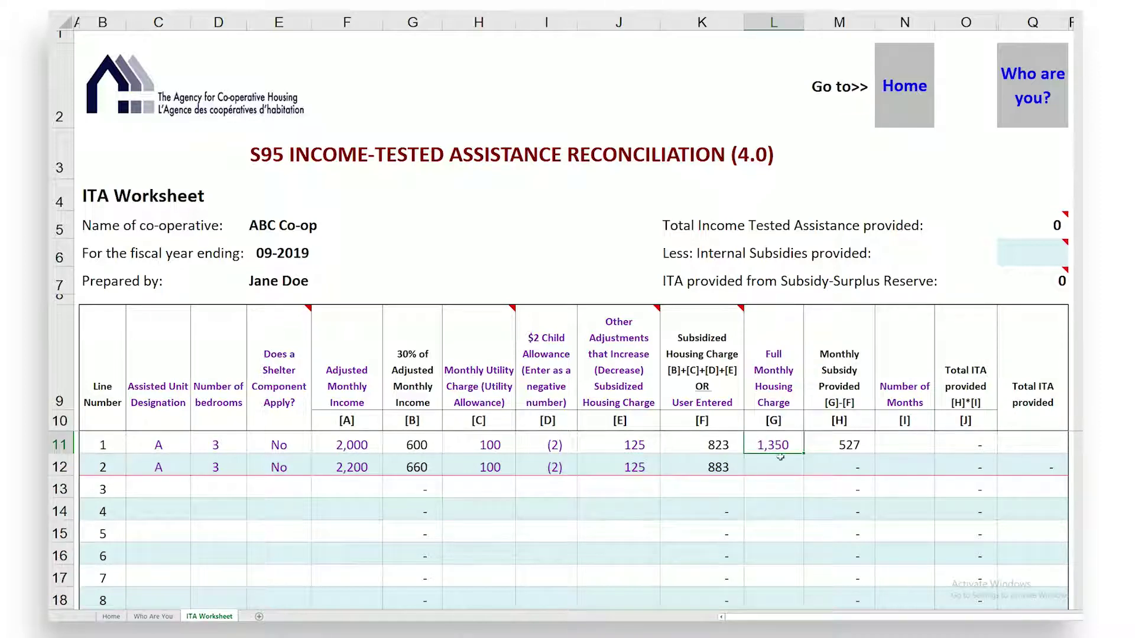
{"action": "left_click", "coordinate": [782, 470]}
{"action": "type", "text": "1,350"}
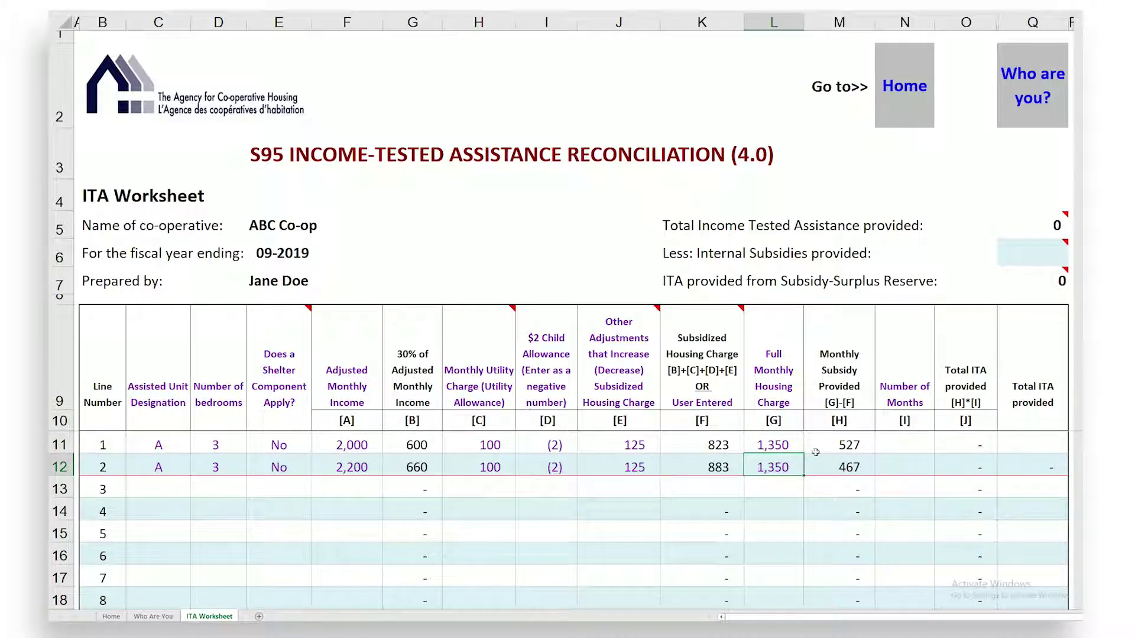
Step: Enter the number of months as 8 for line 1 and 4 for line 2
{"action": "left_click", "coordinate": [913, 445]}
{"action": "type", "text": "8"}
{"action": "key", "text": "ctrl+Return"}
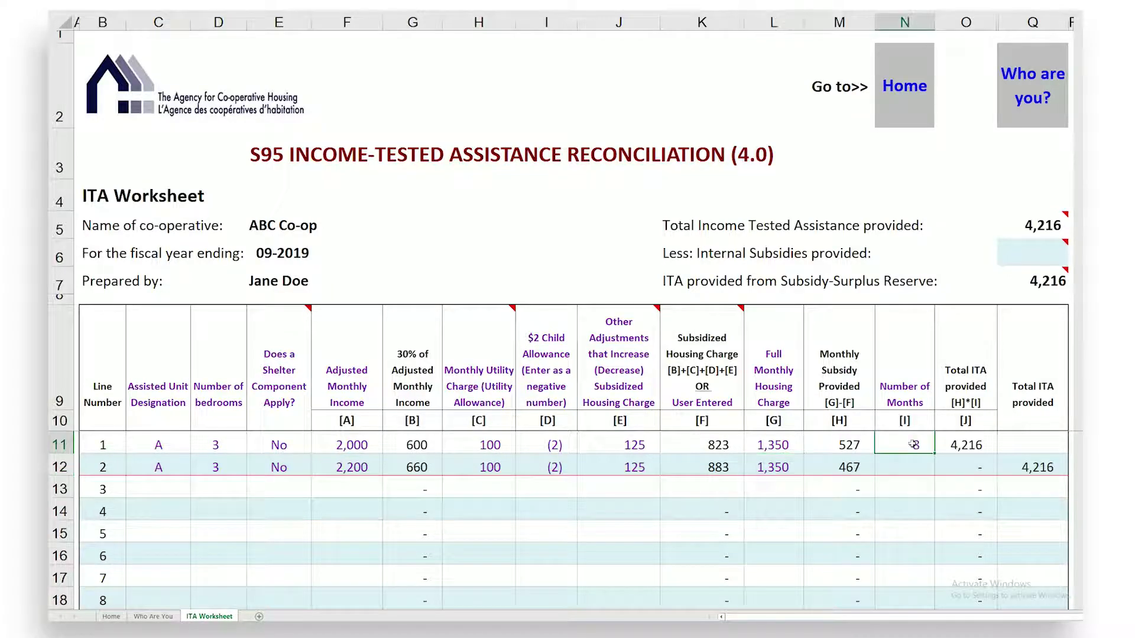
{"action": "left_click", "coordinate": [914, 471]}
{"action": "type", "text": "4"}
{"action": "key", "text": "ctrl+Return"}
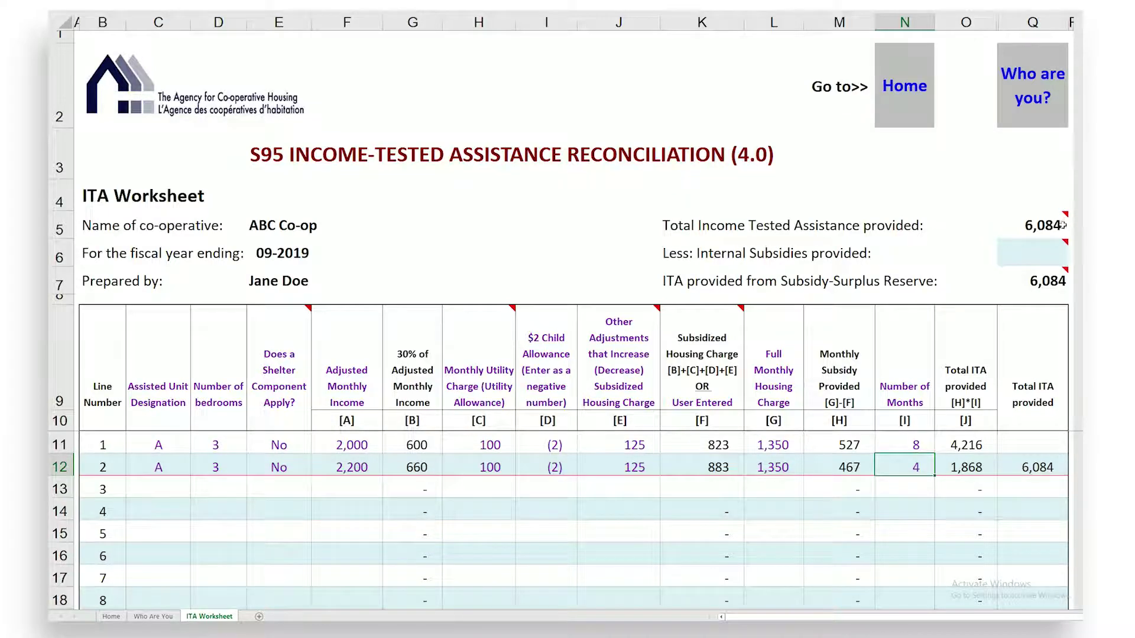
{"action": "mouse_move", "coordinate": [1058, 225]}
{"action": "left_click", "coordinate": [1066, 243], "text": "ctrl"}
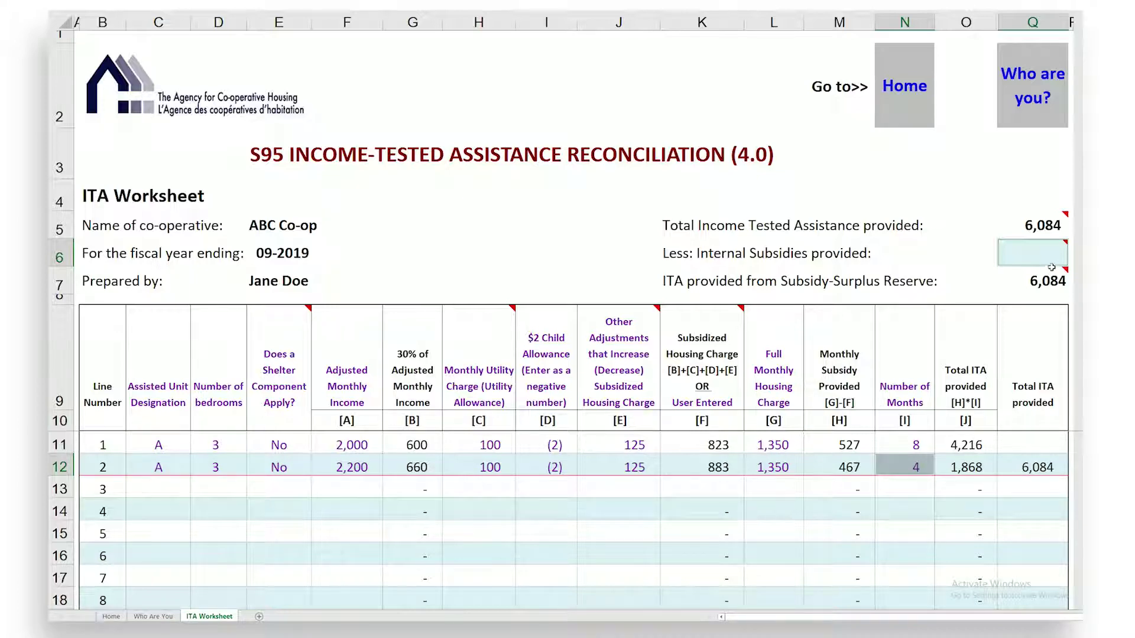
Step: Fill in line 3 with unit designation B, 2 bedrooms, Yes for the shelter component and an adjusted monthly income of 950
{"action": "mouse_move", "coordinate": [1066, 267]}
{"action": "left_click", "coordinate": [164, 489]}
{"action": "type", "text": "B"}
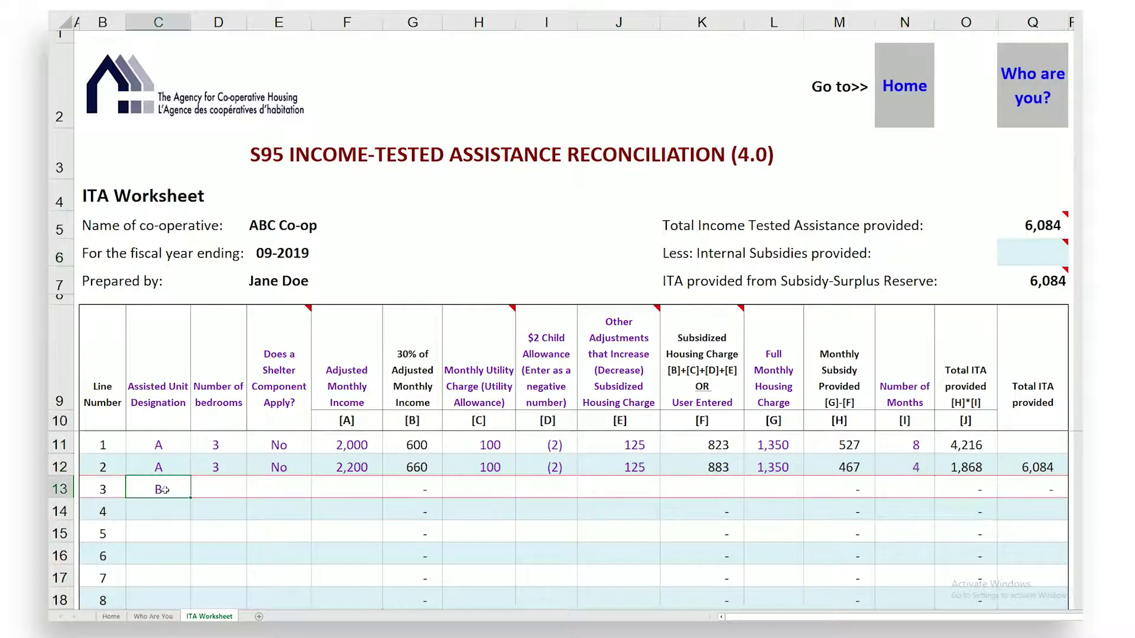
{"action": "left_click", "coordinate": [223, 490]}
{"action": "type", "text": "2"}
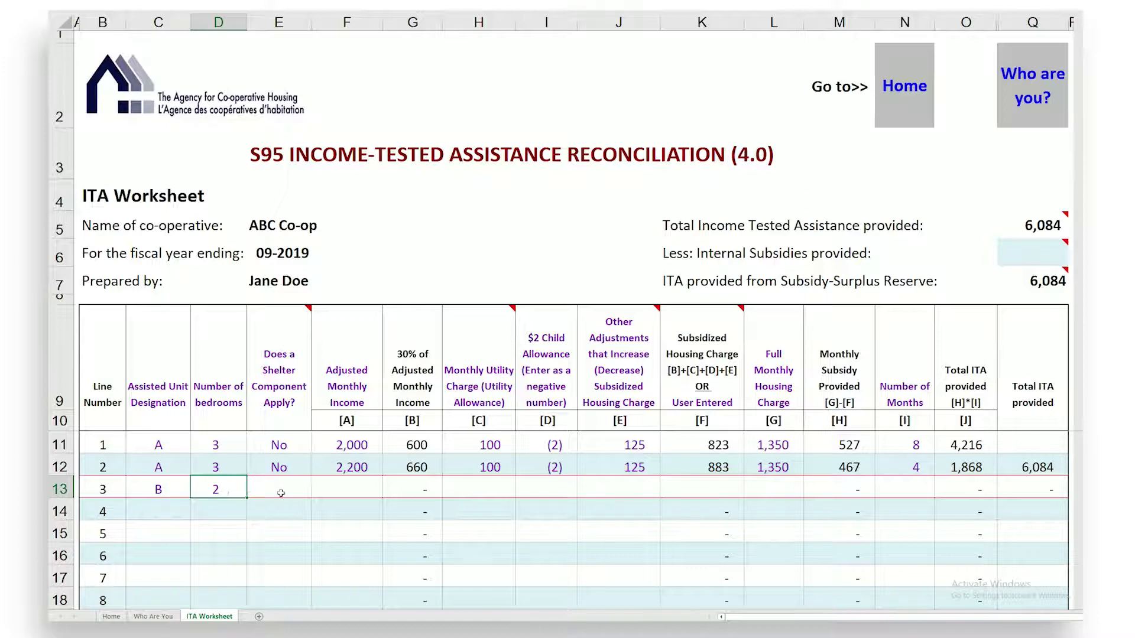
{"action": "left_click", "coordinate": [283, 491]}
{"action": "left_click", "coordinate": [317, 493]}
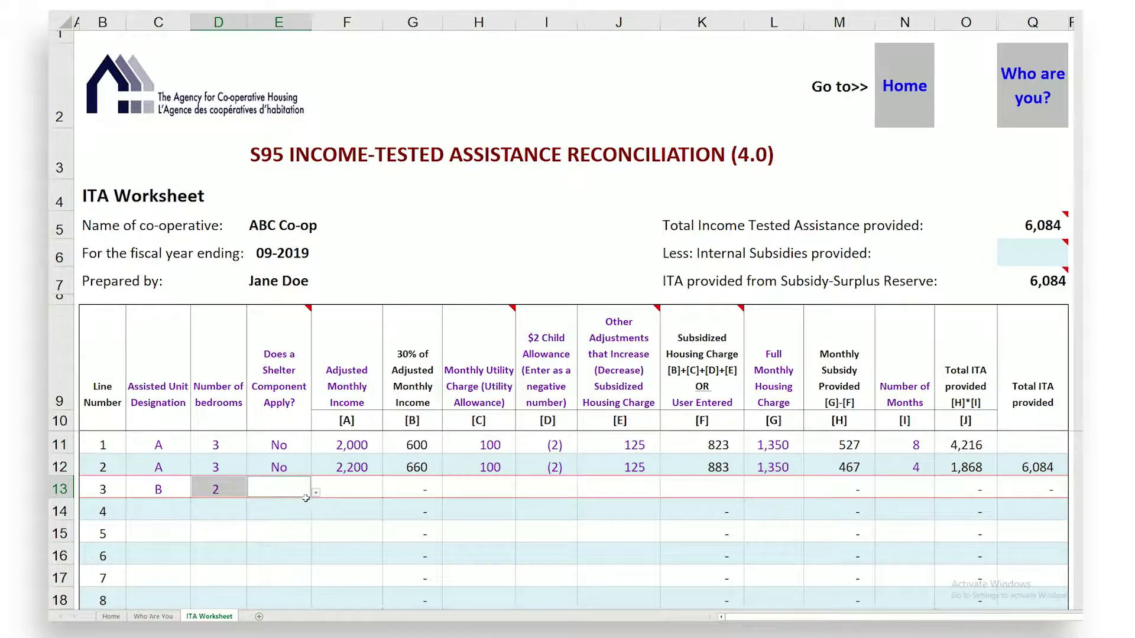
{"action": "left_click", "coordinate": [297, 495]}
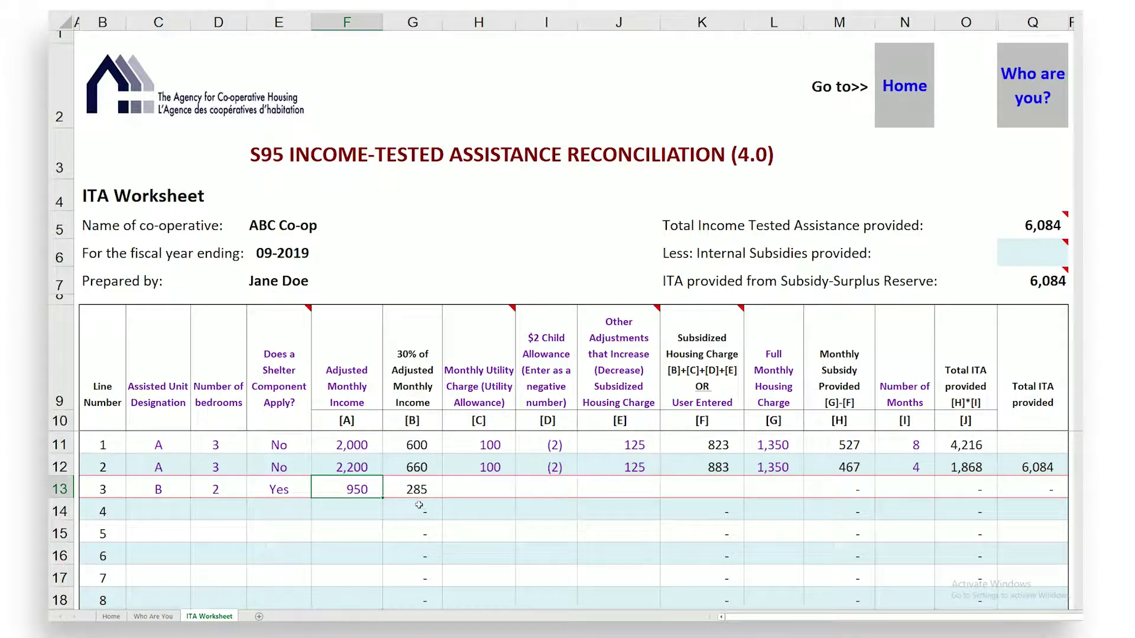
Step: Enter a monthly utility charge of 75 and a child allowance of -4 for line 3, leaving the other adjustments blank
{"action": "key", "text": "Tab"}
{"action": "type", "text": "75"}
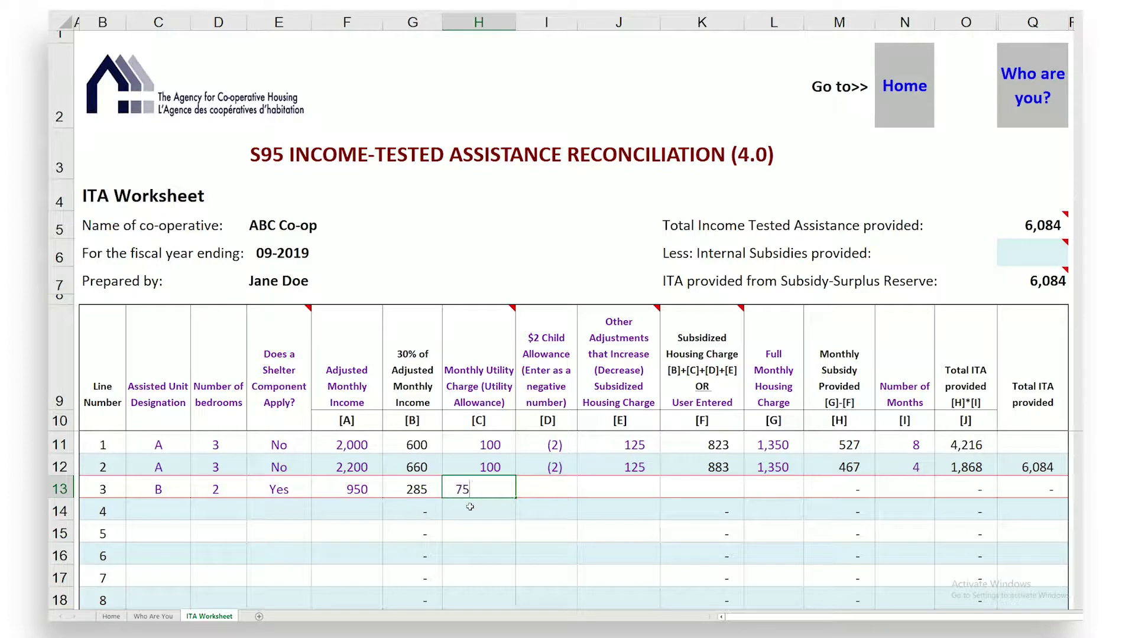
{"action": "key", "text": "Tab"}
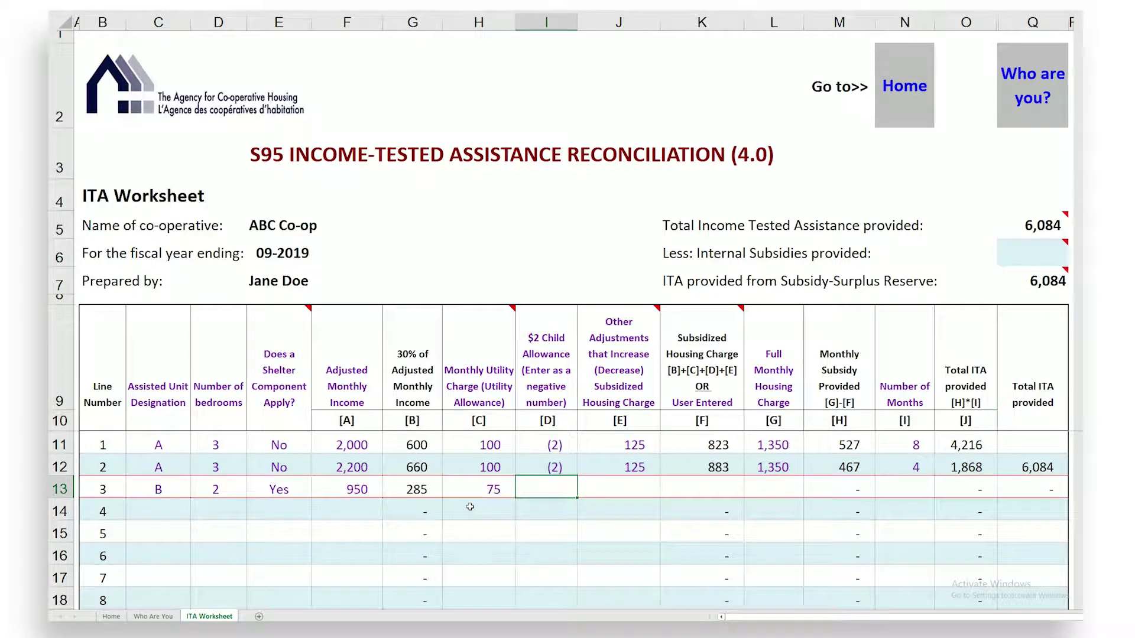
{"action": "type", "text": "-4"}
{"action": "key", "text": "Tab"}
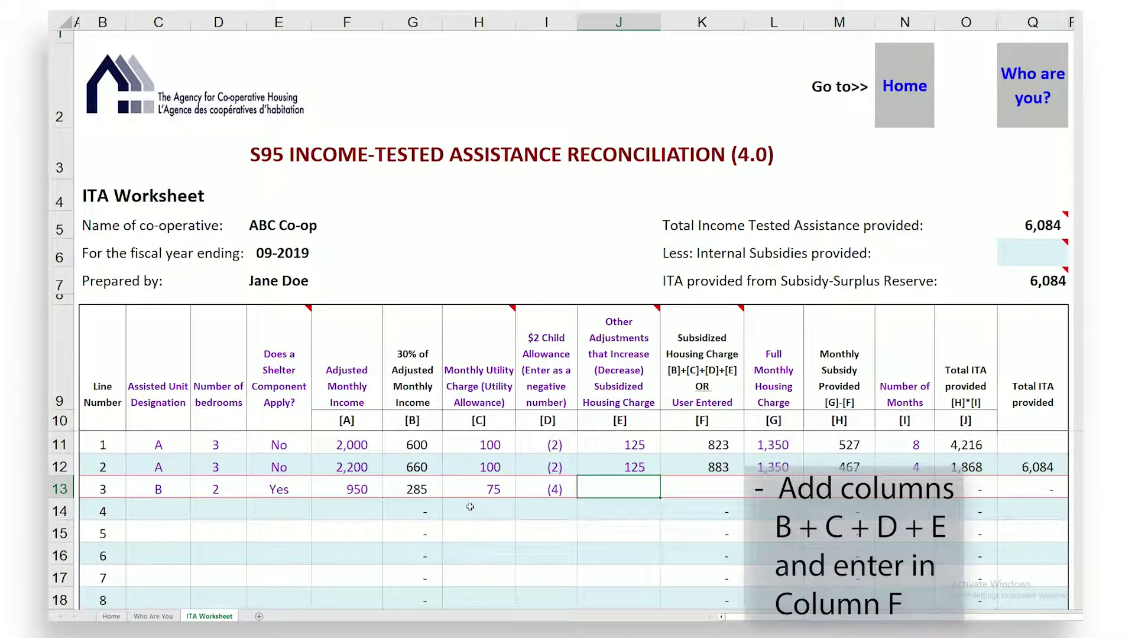
{"action": "key", "text": "Tab"}
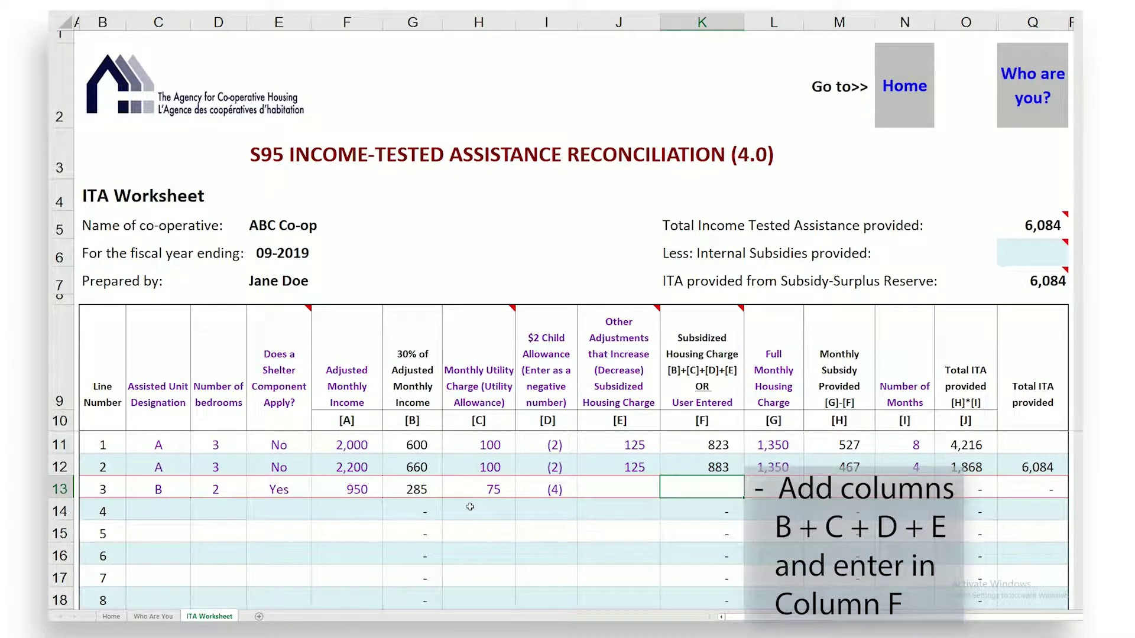
Step: Enter a subsidized housing charge of 385 and a full monthly housing charge of 1,275 for line 3
{"action": "type", "text": "385"}
{"action": "key", "text": "Tab"}
{"action": "type", "text": "1,2"}
{"action": "type", "text": "75"}
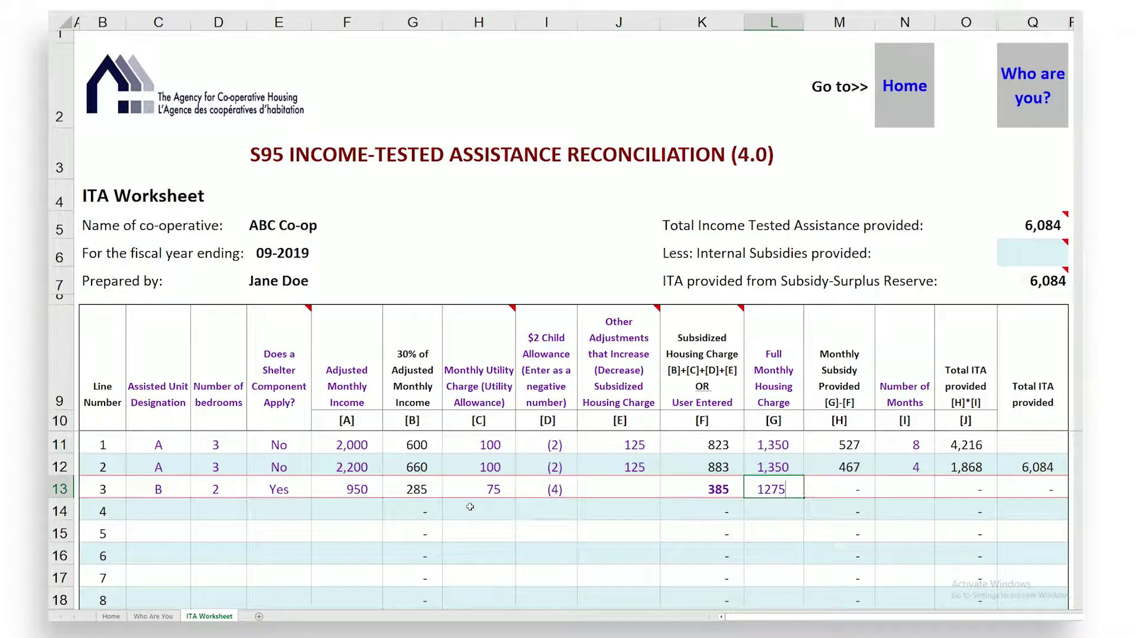
{"action": "key", "text": "Tab"}
Step: Set the number of months to 12 for line 3
{"action": "key", "text": "Tab"}
{"action": "type", "text": "12"}
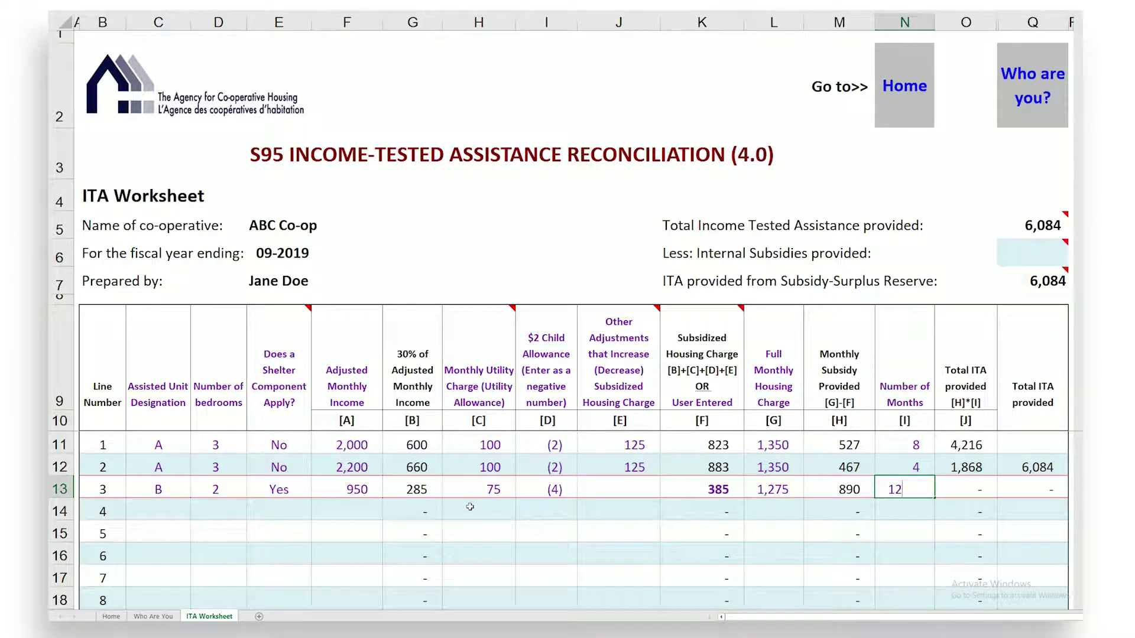
{"action": "key", "text": "Tab"}
{"action": "key", "text": "Tab"}
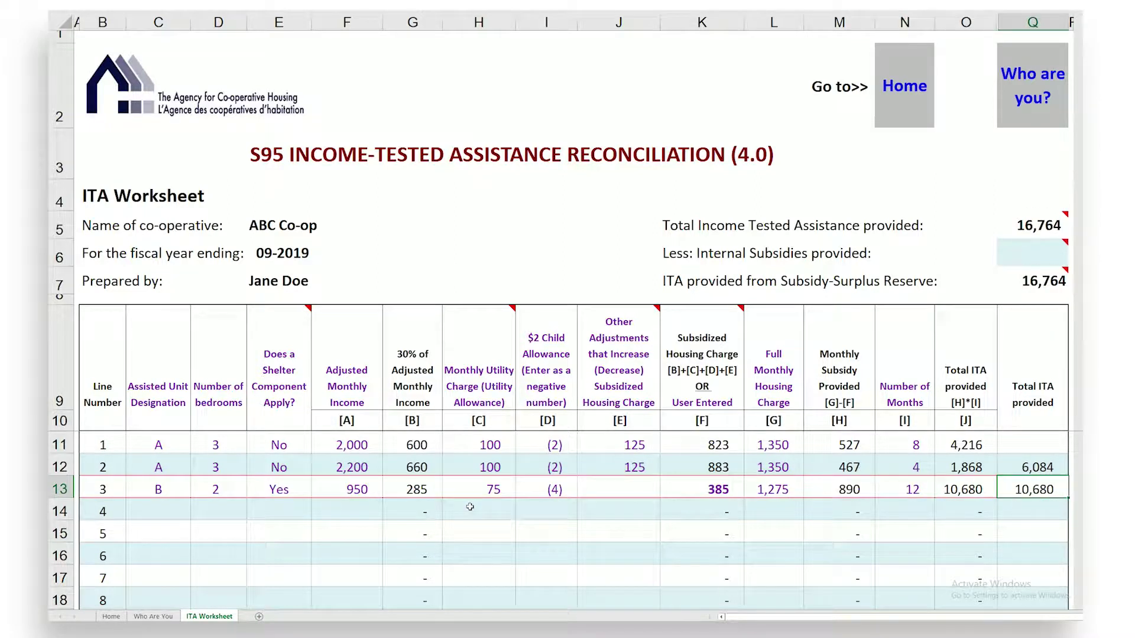